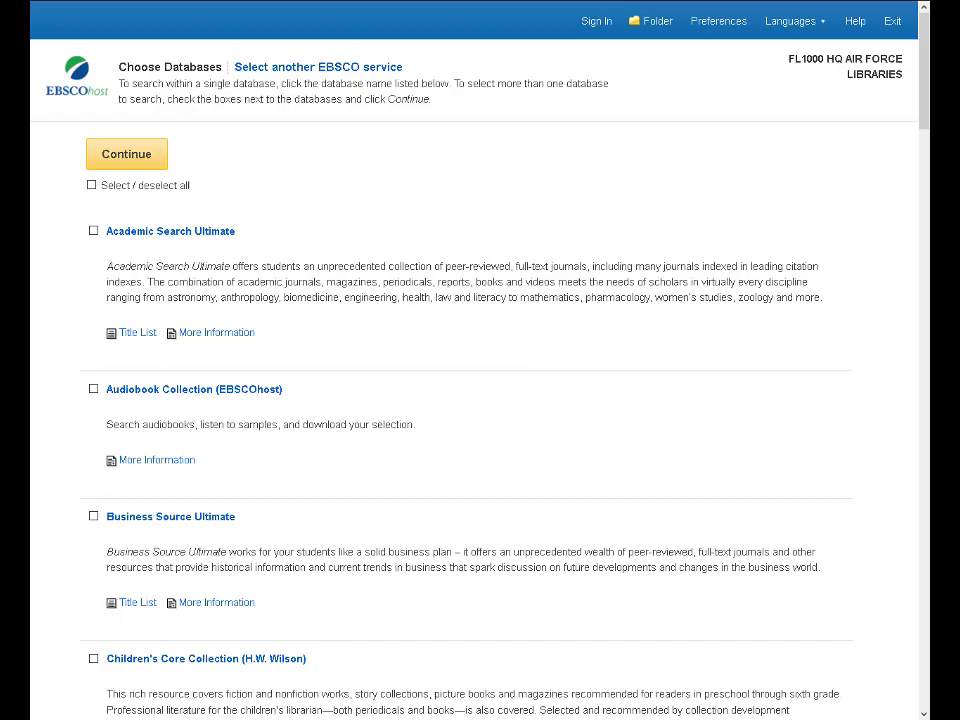
- Choose the Academic Search Ultimate database and enter 'air power' as the search query
scroll(346, 275, down, 12)
scroll(512, 469, down, 9)
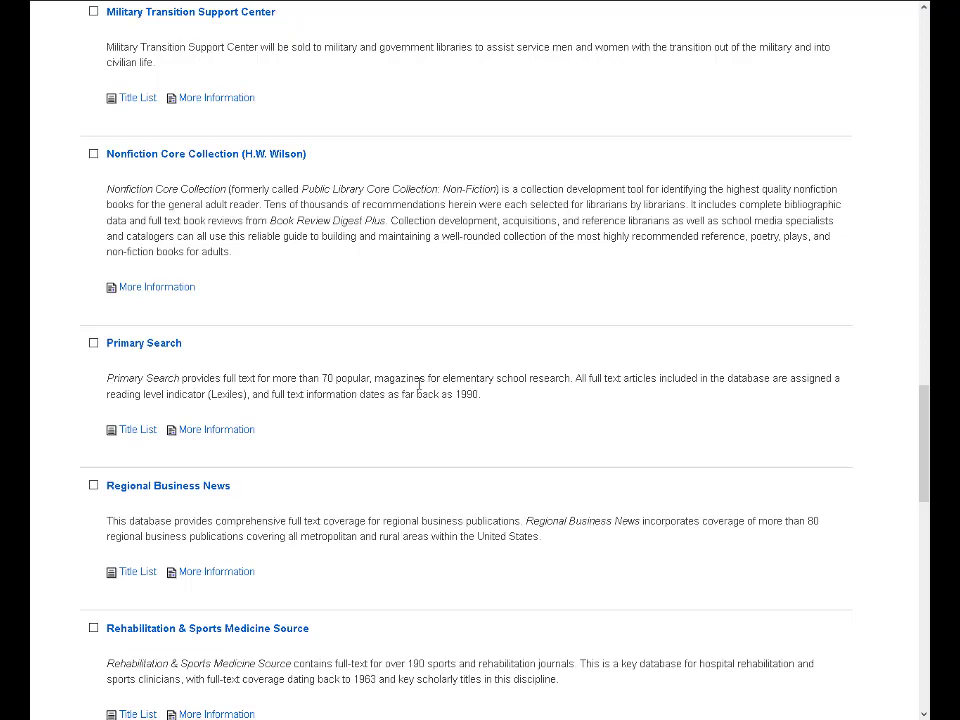
scroll(419, 385, down, 1)
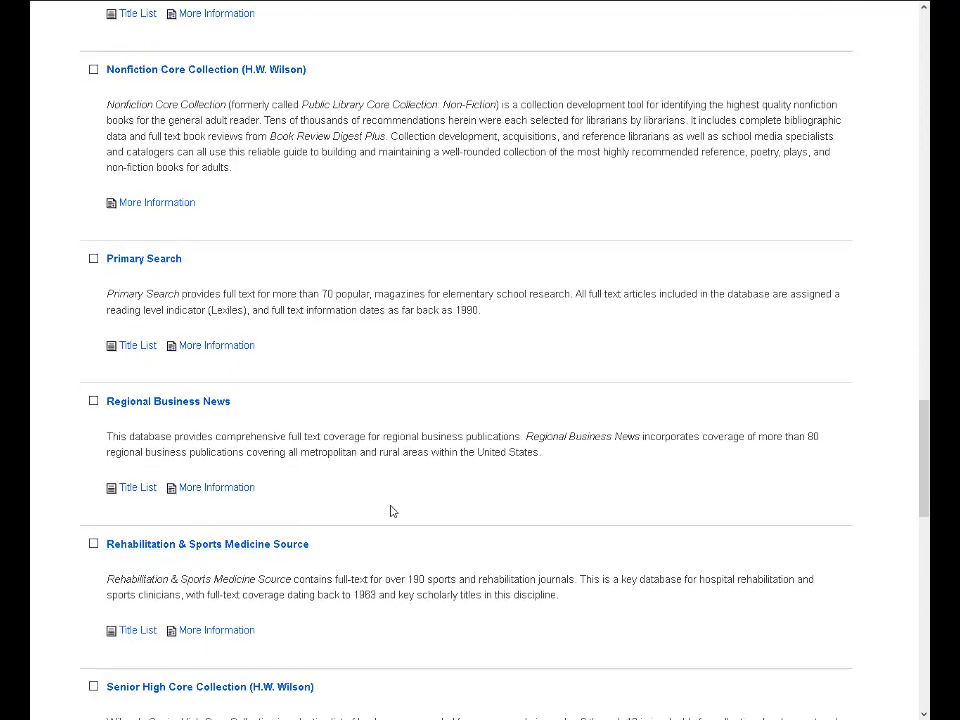
scroll(467, 454, up, 8)
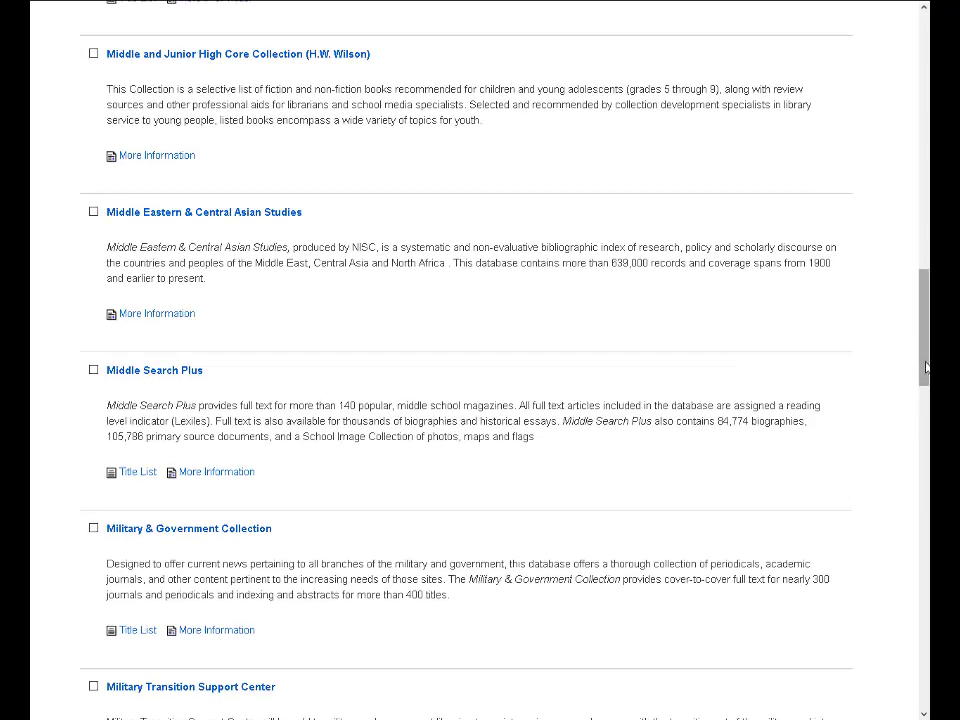
drag(925, 367, 925, 105)
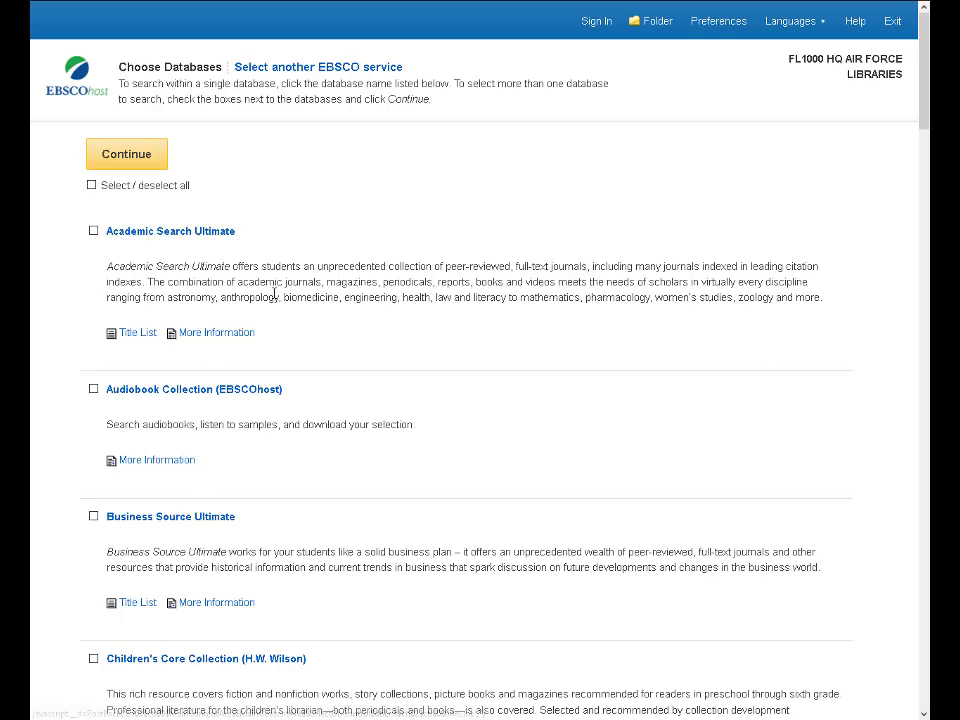
click(179, 235)
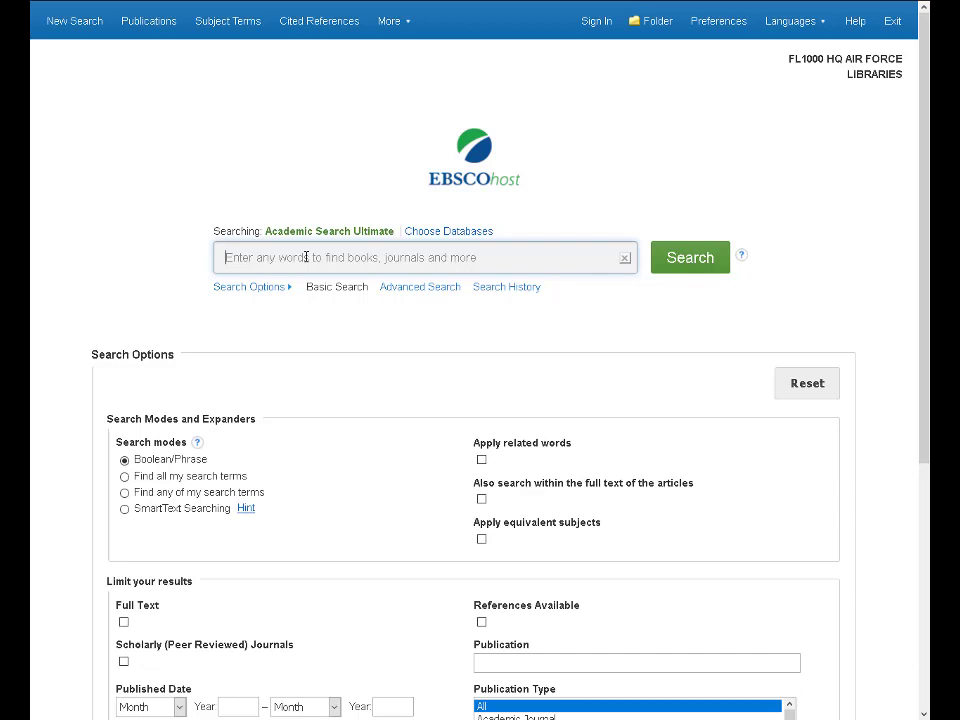
text(air power)
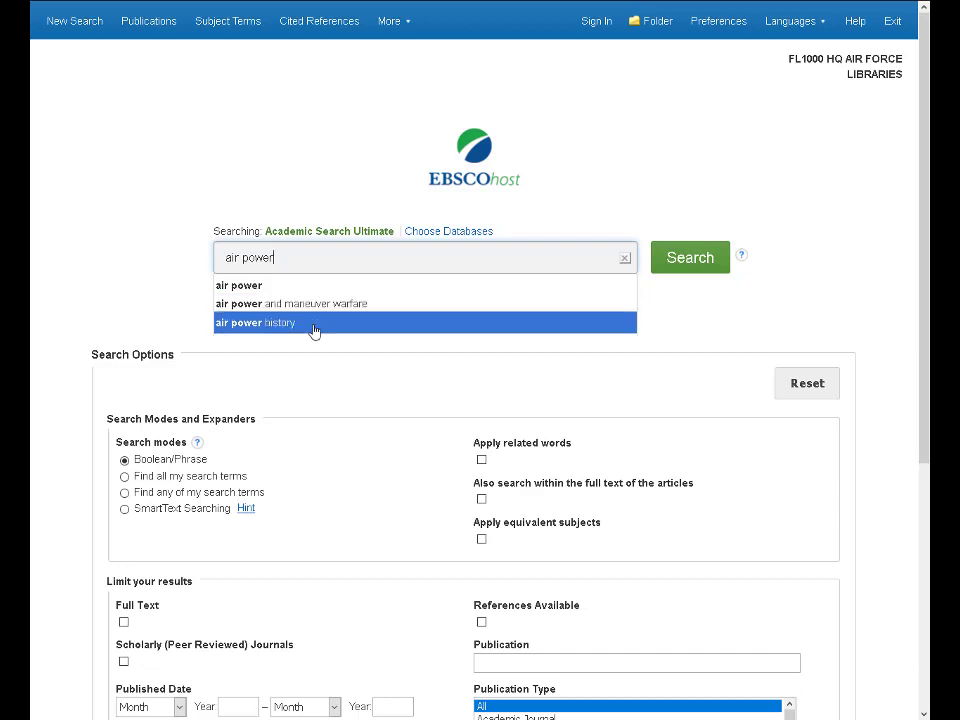
- Run the suggested 'air power history' search, returning 2,260 results
click(313, 328)
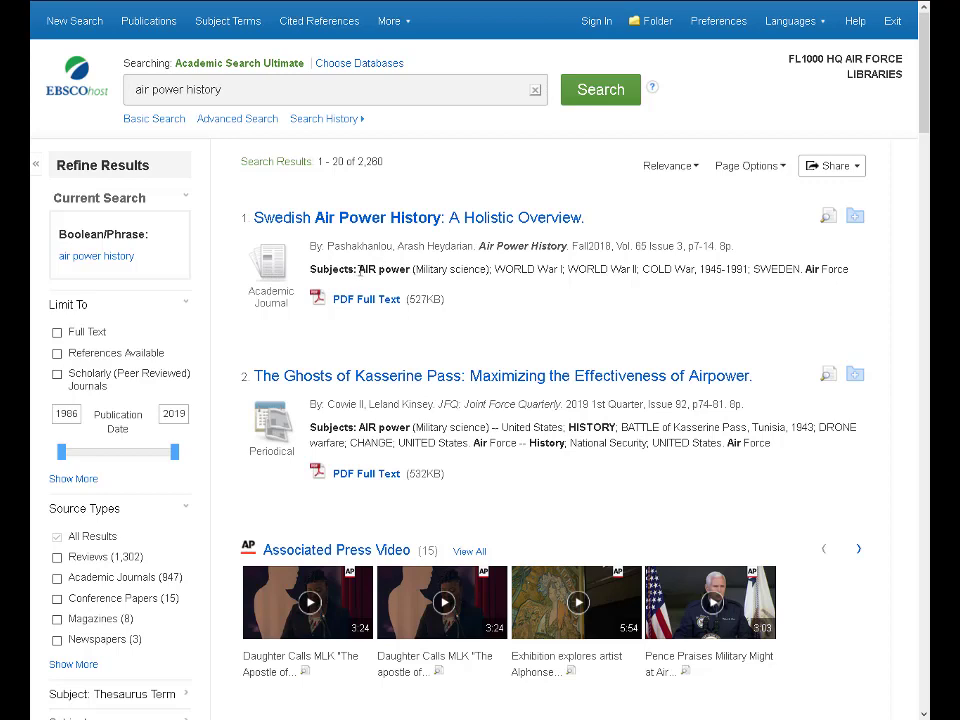
drag(360, 269, 411, 270)
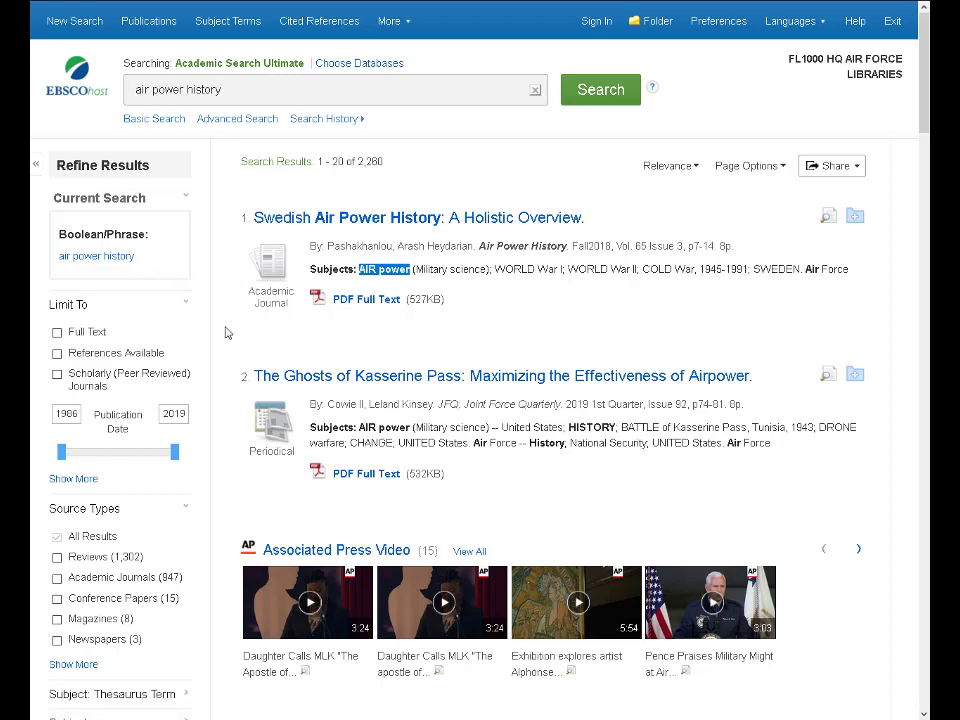
- Limit the 'air power history' results to Full Text, leaving 2,201 articles
click(57, 334)
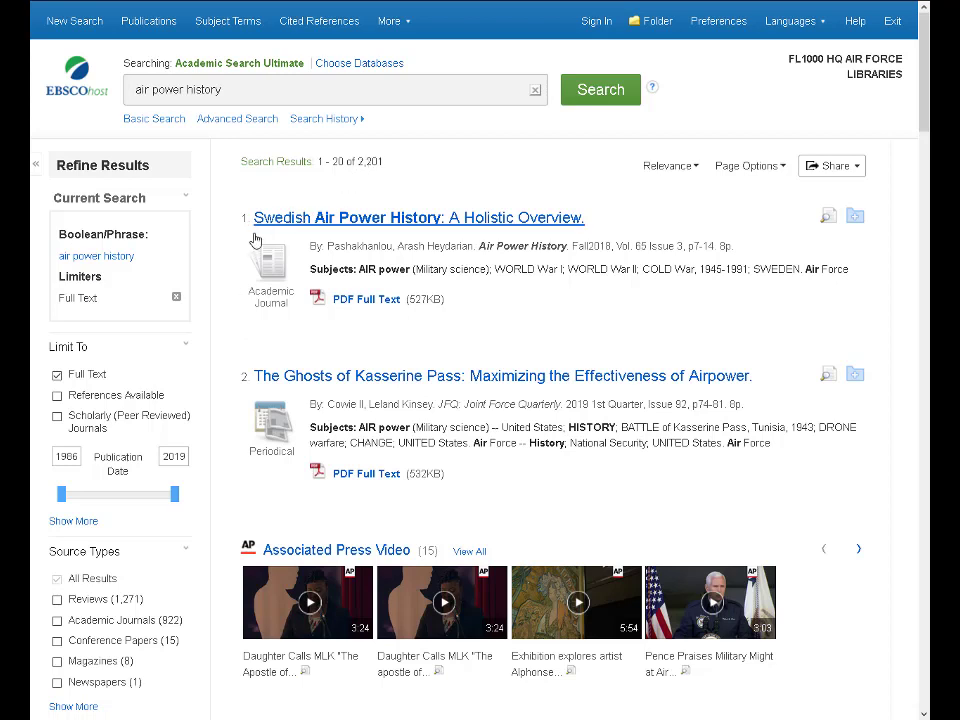
scroll(225, 253, down, 3)
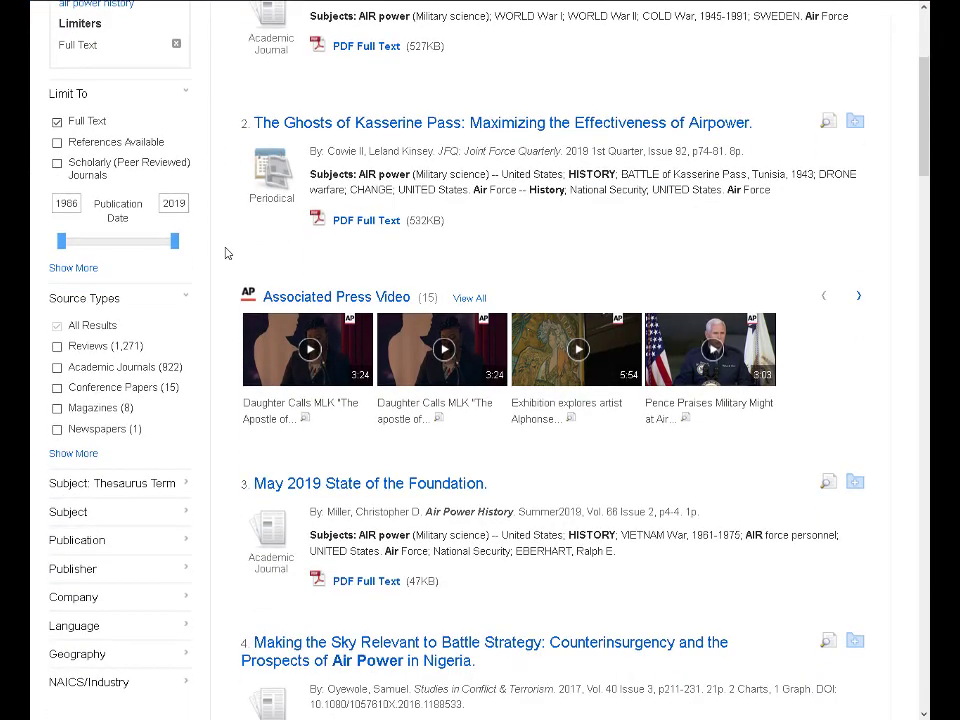
scroll(225, 253, down, 2)
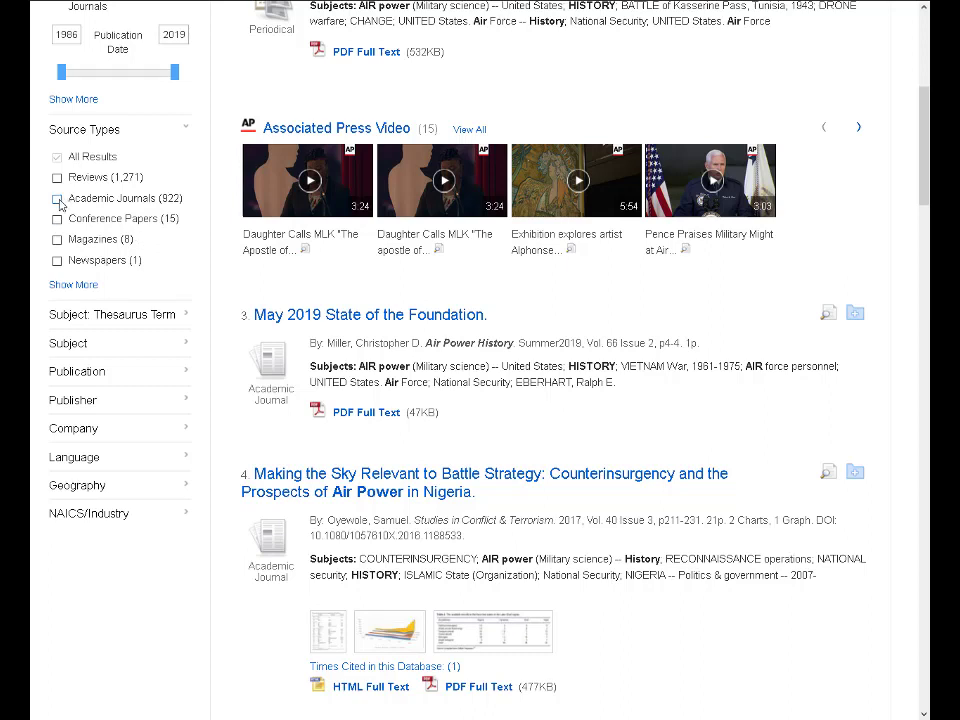
- Restrict the results to the Academic Journals source type, leaving 922 articles
click(58, 199)
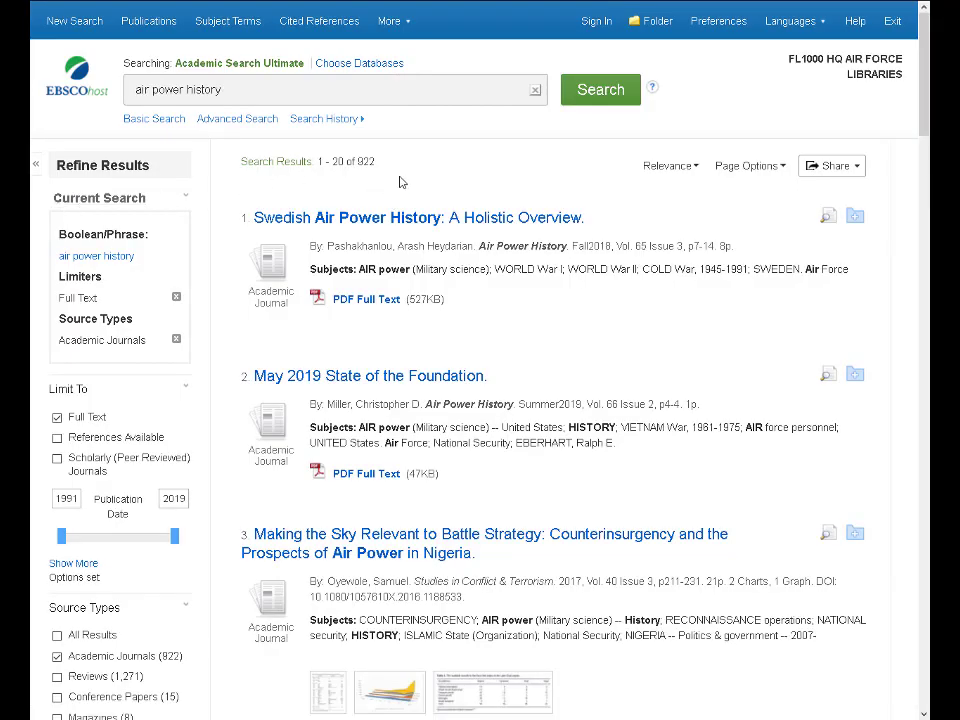
scroll(193, 321, down, 4)
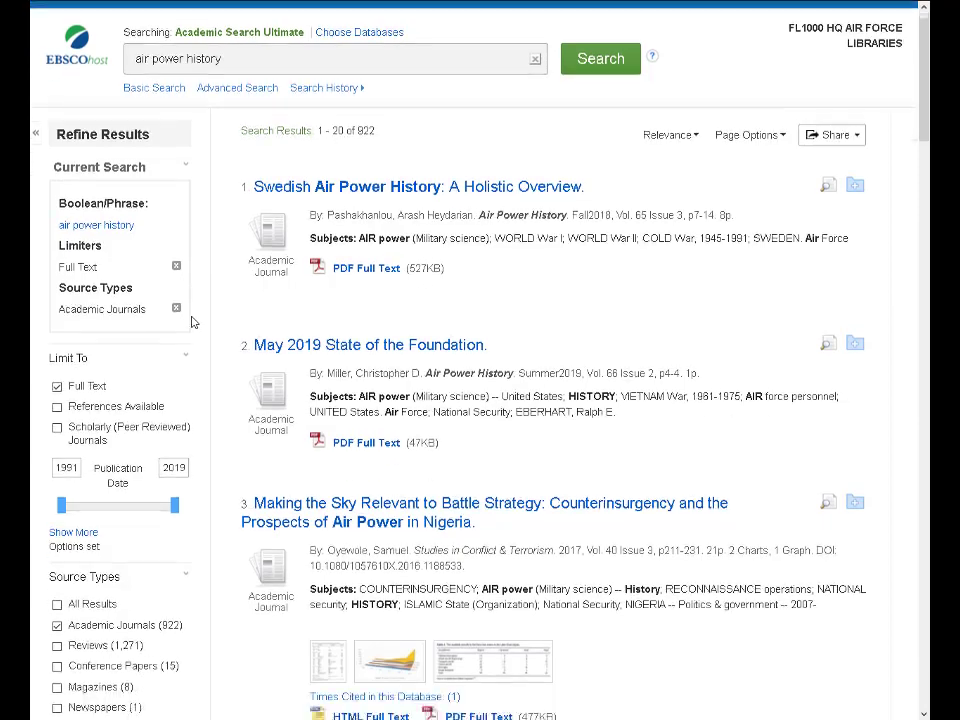
scroll(193, 321, down, 5)
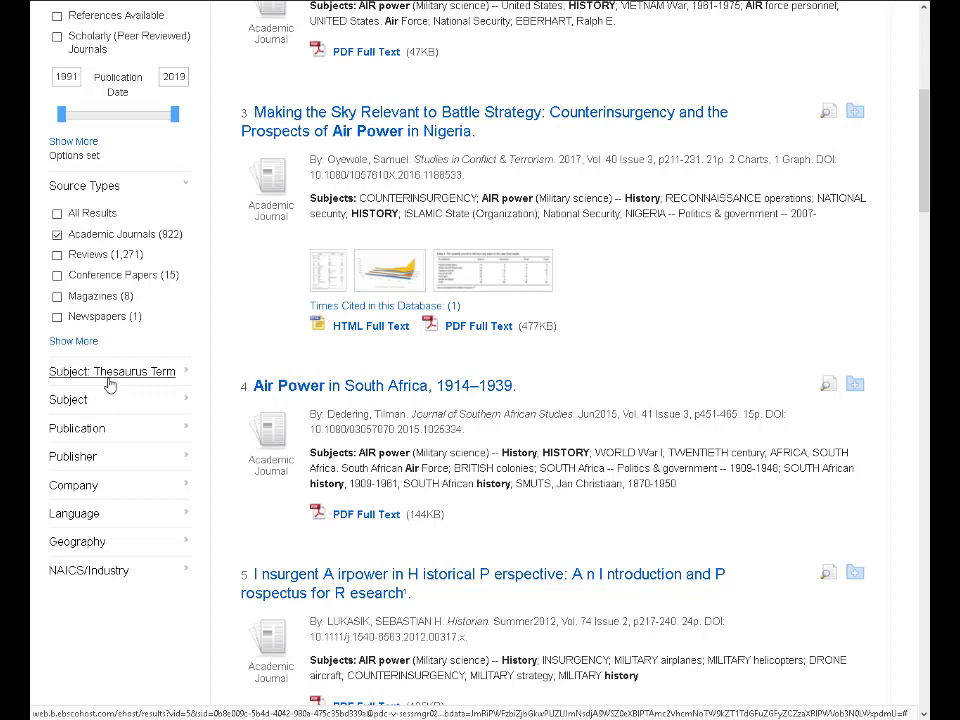
- Expand the Subject: Thesaurus Term facet to see terms like history and air forces
click(110, 385)
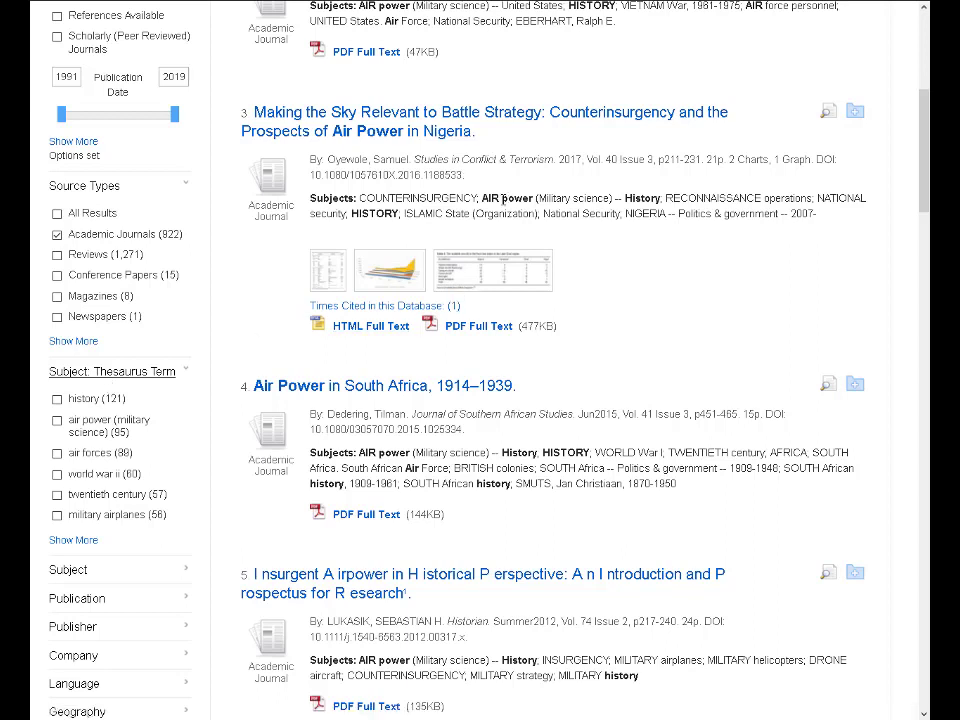
drag(491, 198, 545, 203)
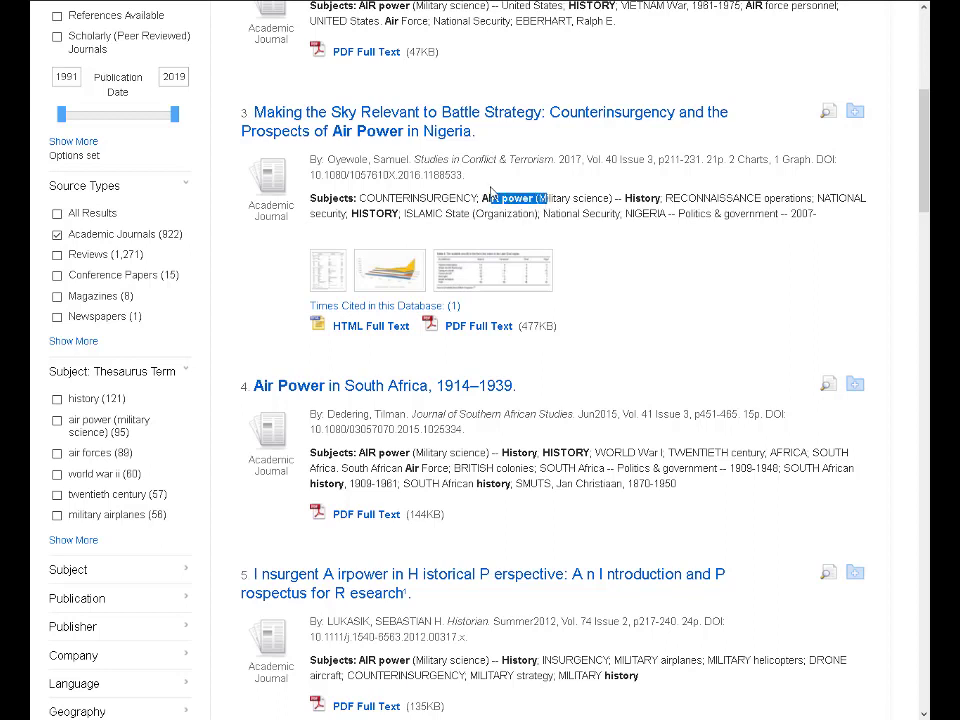
click(485, 200)
- Expand the Subject facet, listing history (121), air power (95) and air forces (89)
scroll(232, 320, down, 3)
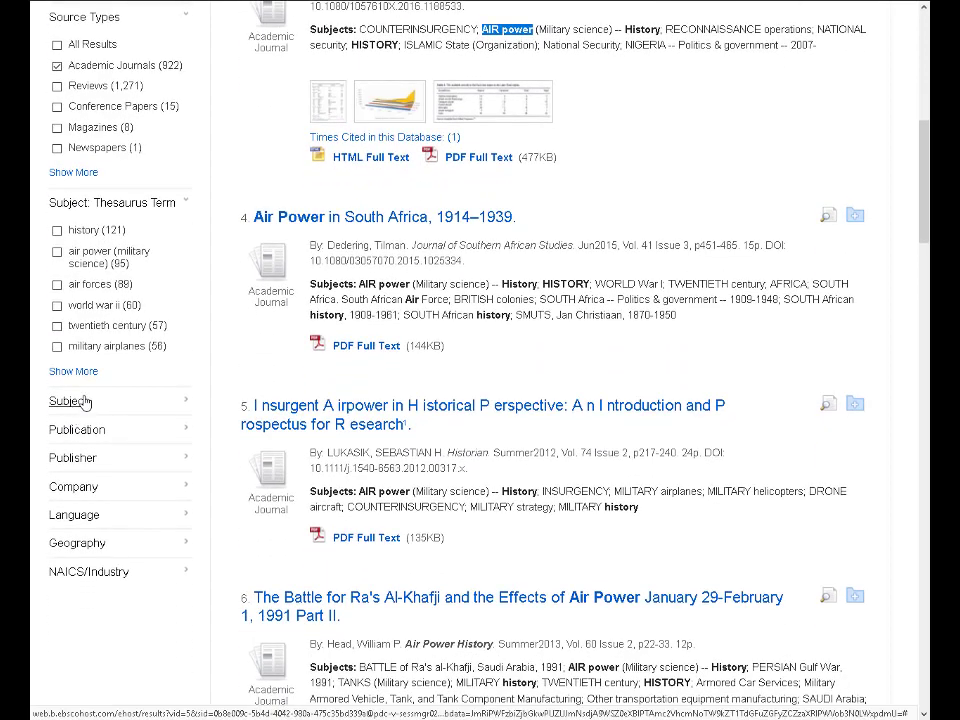
click(85, 400)
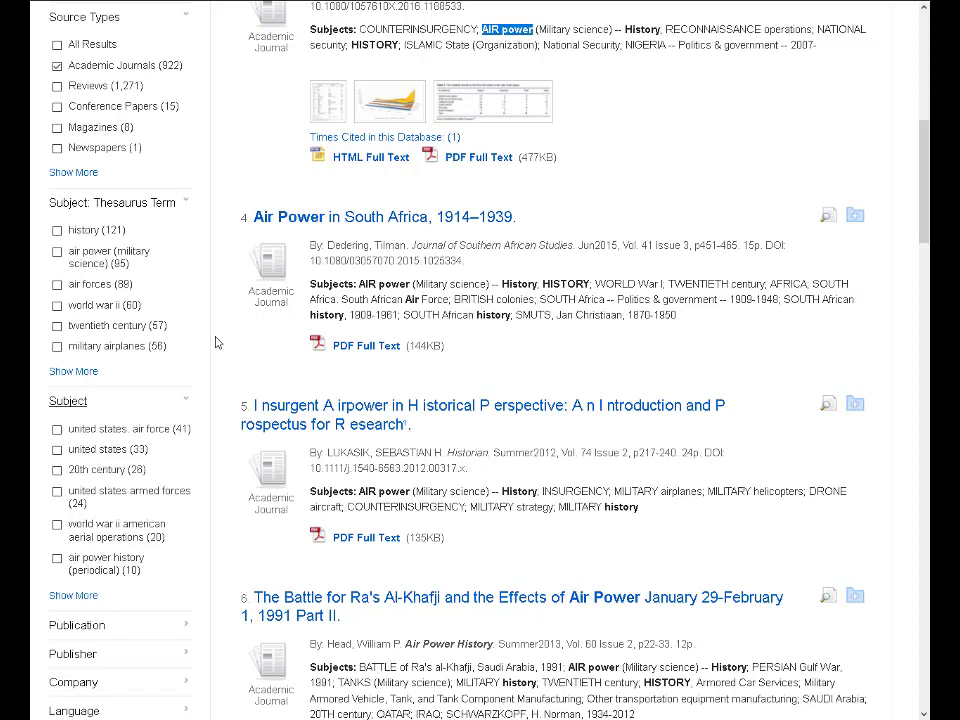
click(86, 376)
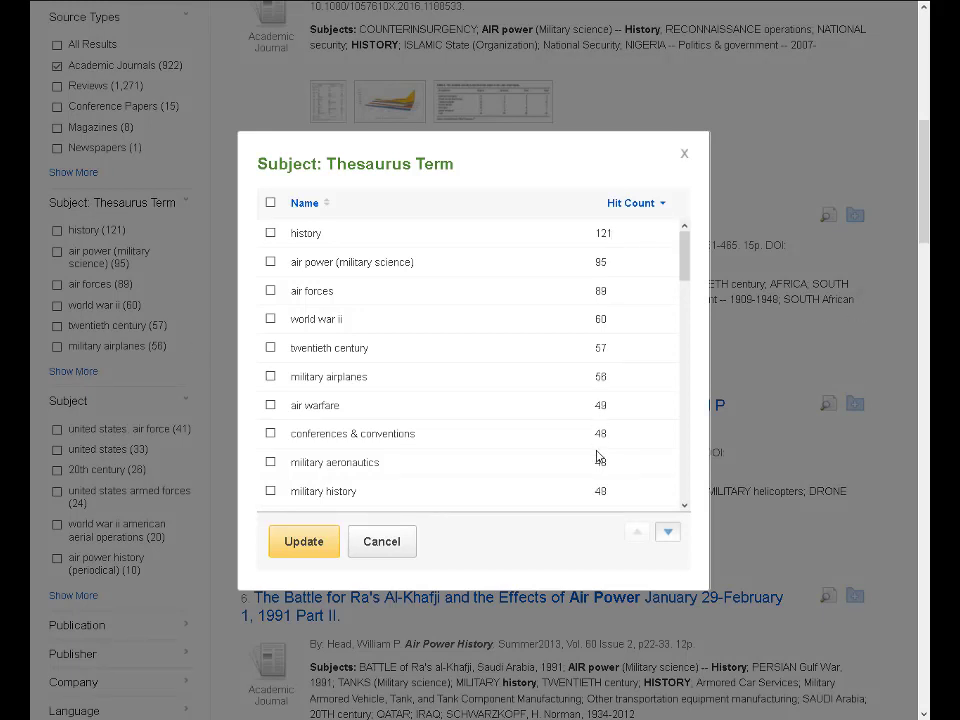
click(305, 205)
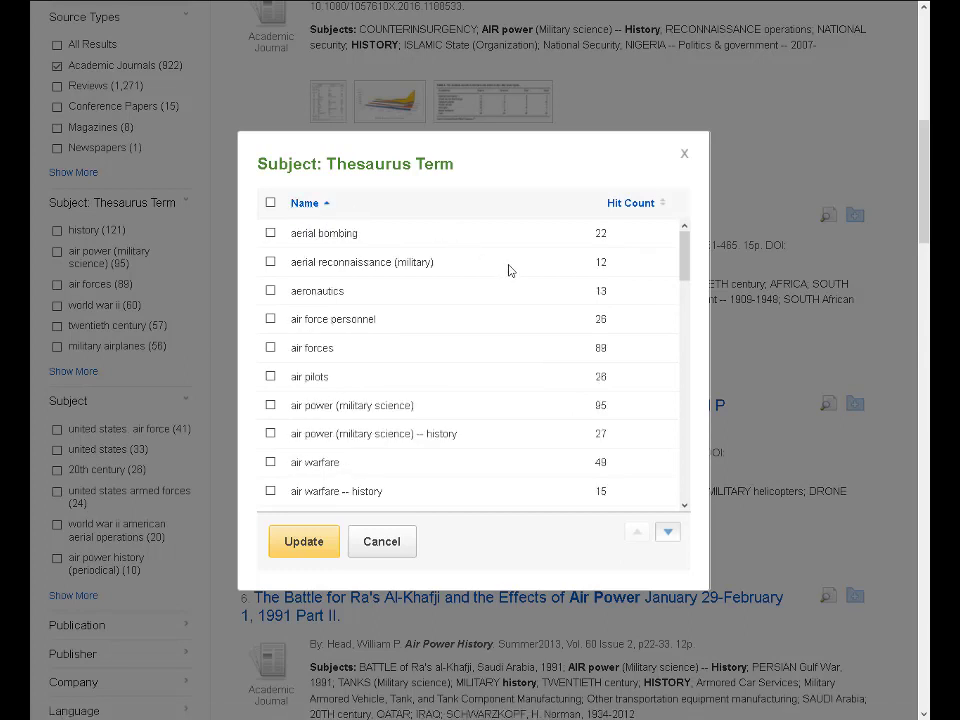
scroll(509, 270, down, 2)
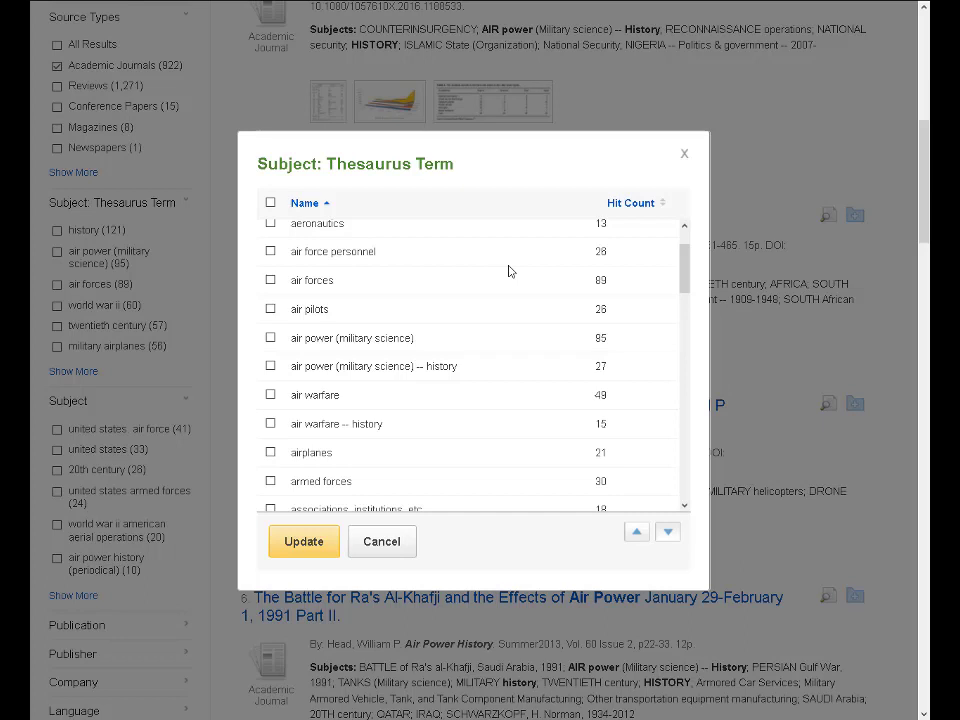
scroll(509, 271, up, 1)
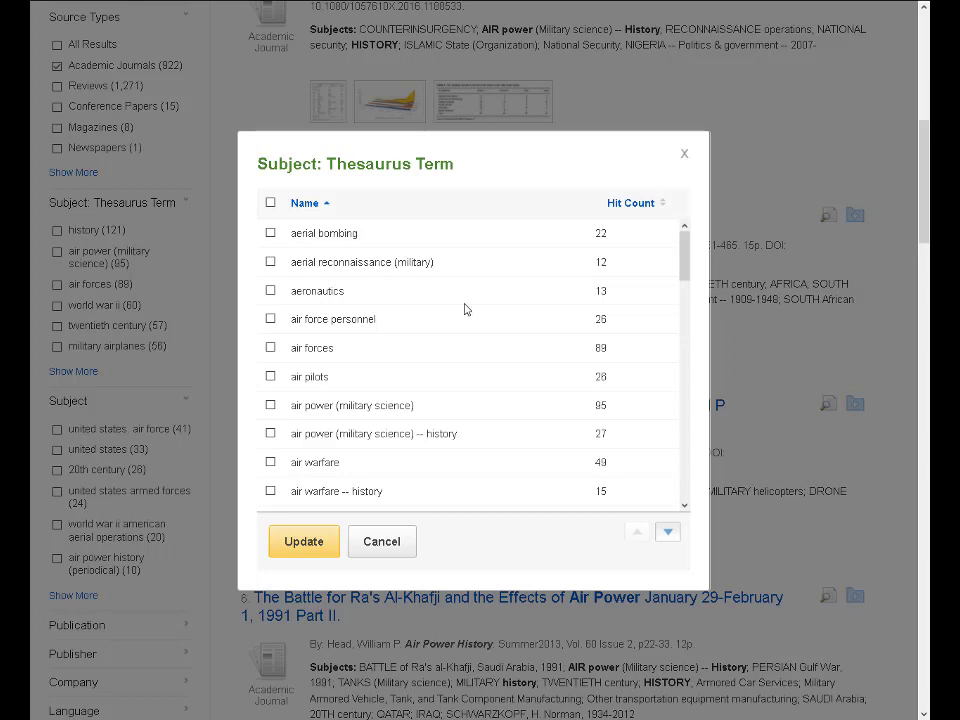
scroll(489, 326, down, 4)
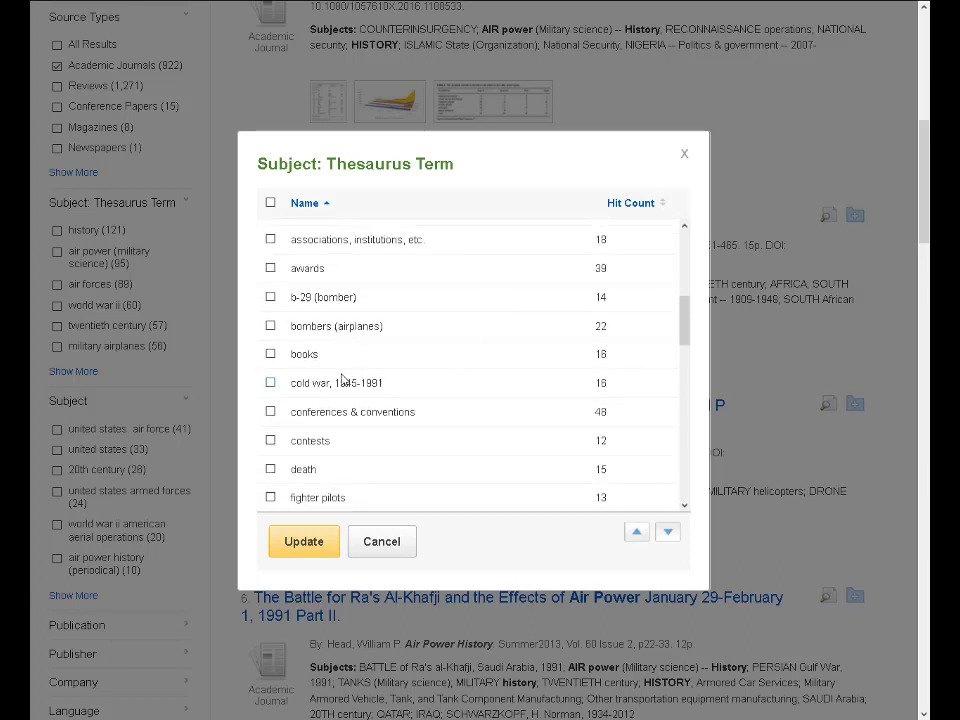
scroll(497, 336, down, 1)
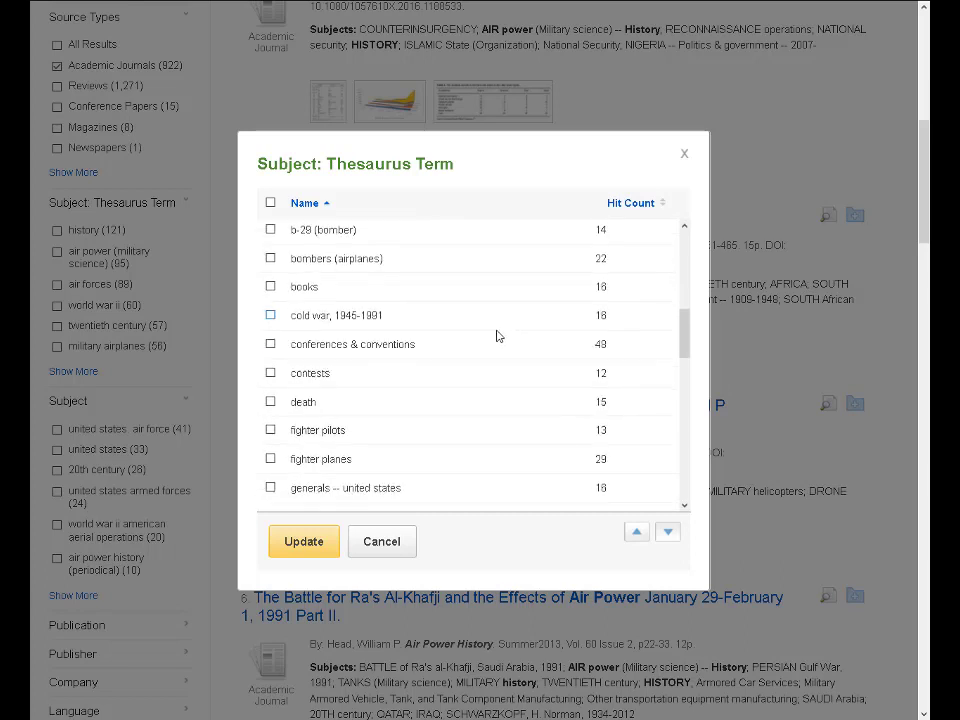
scroll(497, 336, down, 2)
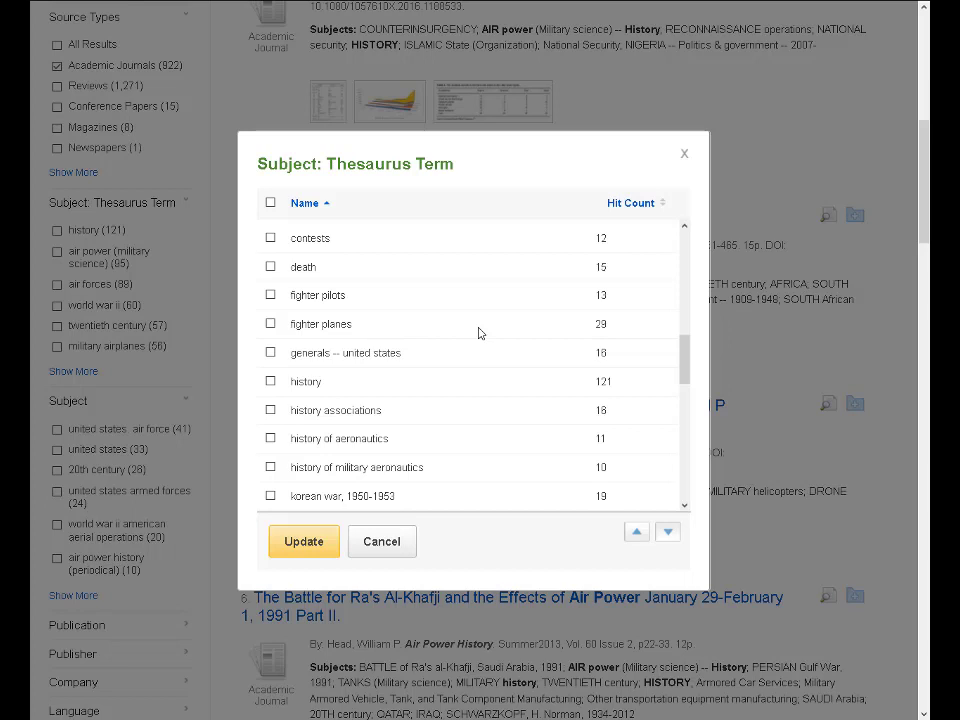
scroll(479, 333, up, 1)
scroll(479, 333, up, 5)
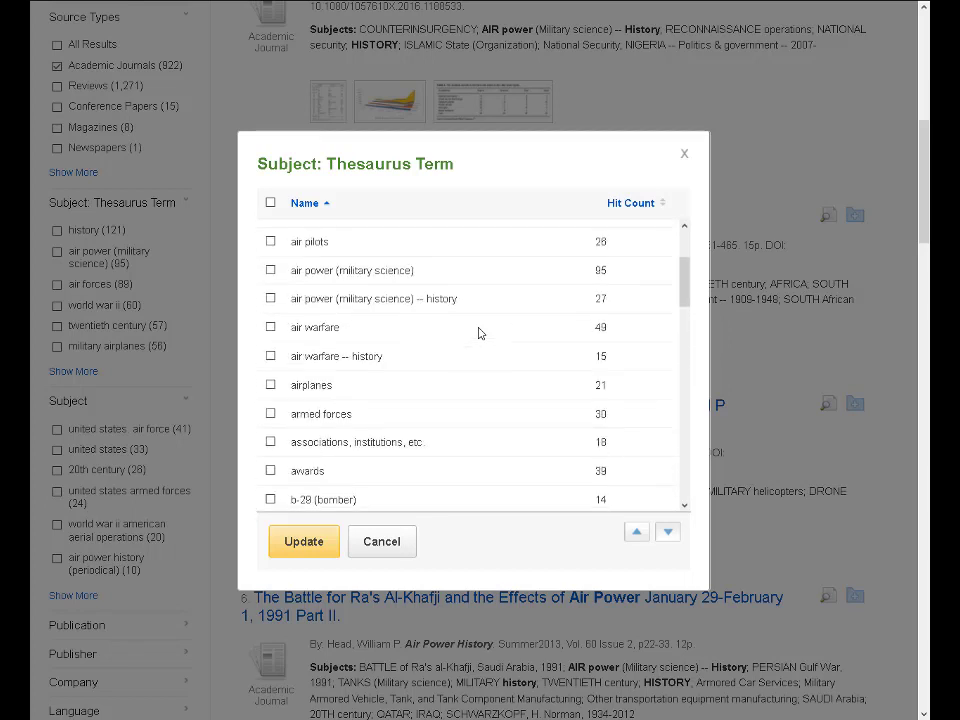
scroll(470, 322, up, 1)
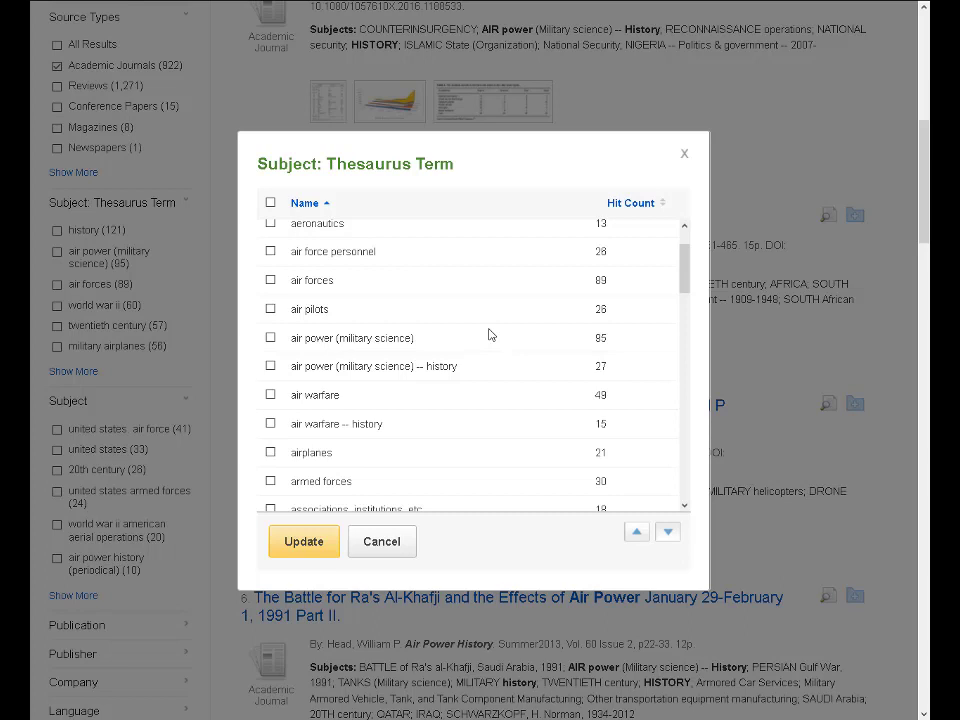
- Limit to air power (military science), air warfare and their history subjects, leaving 168 results
click(270, 338)
click(271, 367)
click(271, 395)
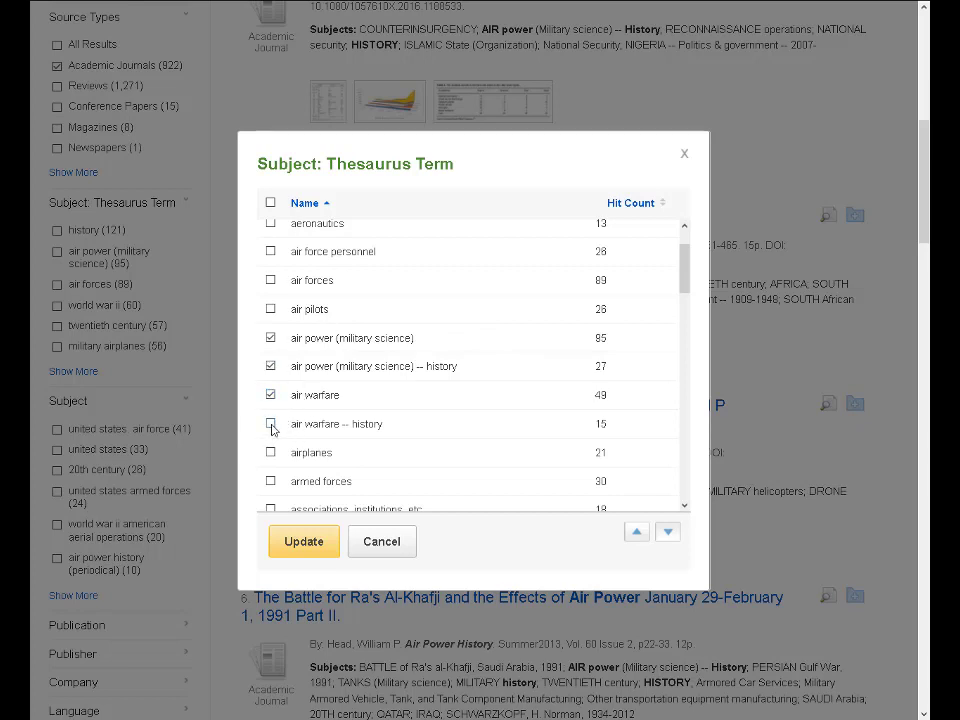
click(271, 424)
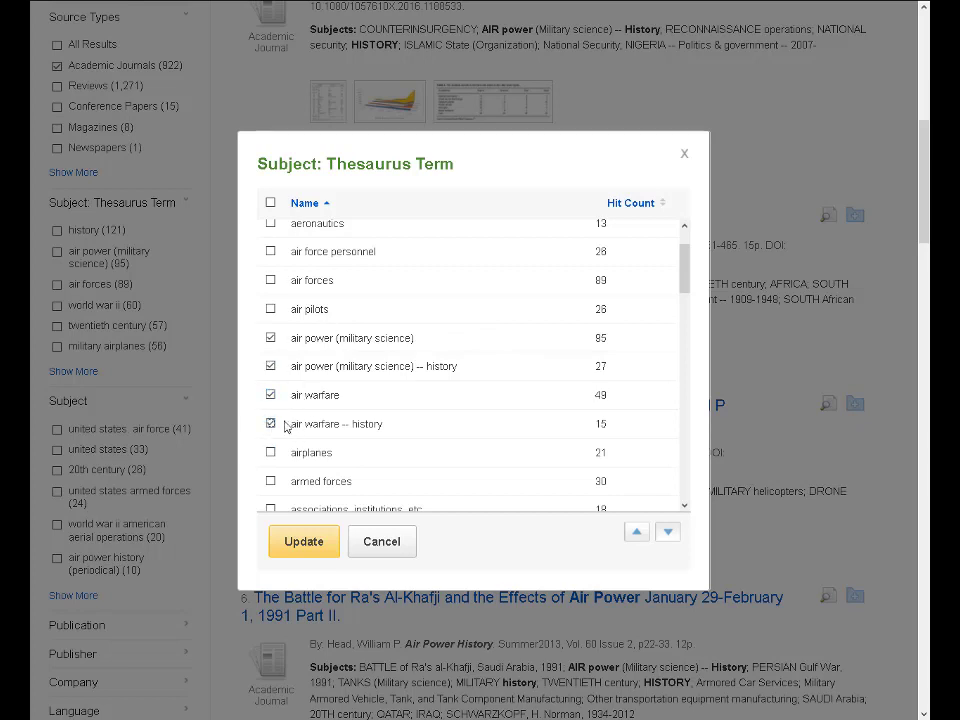
click(305, 542)
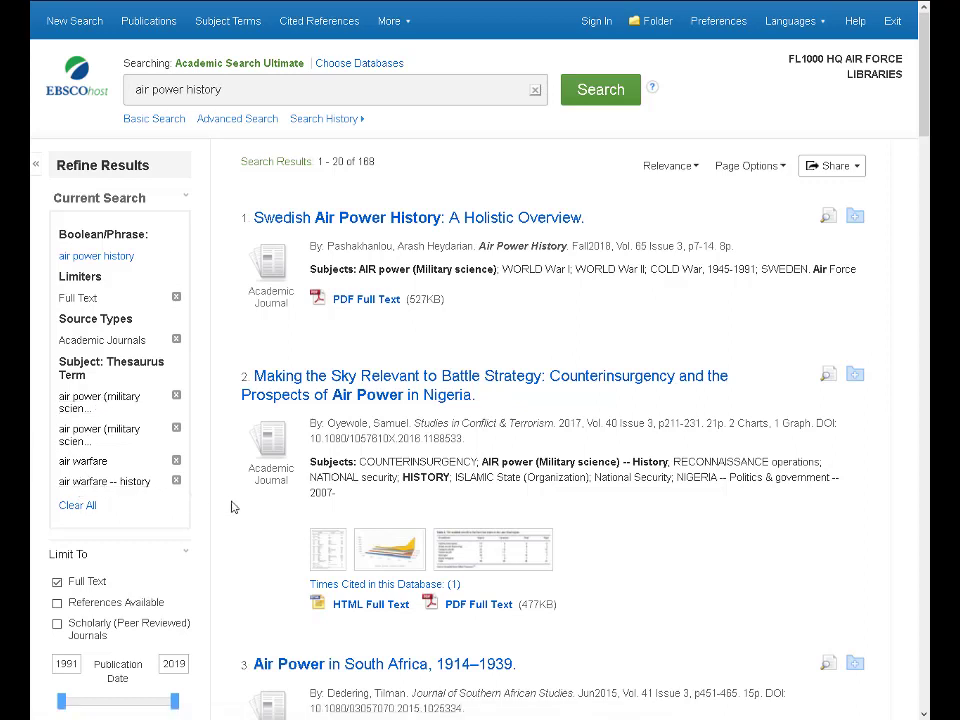
scroll(225, 499, down, 4)
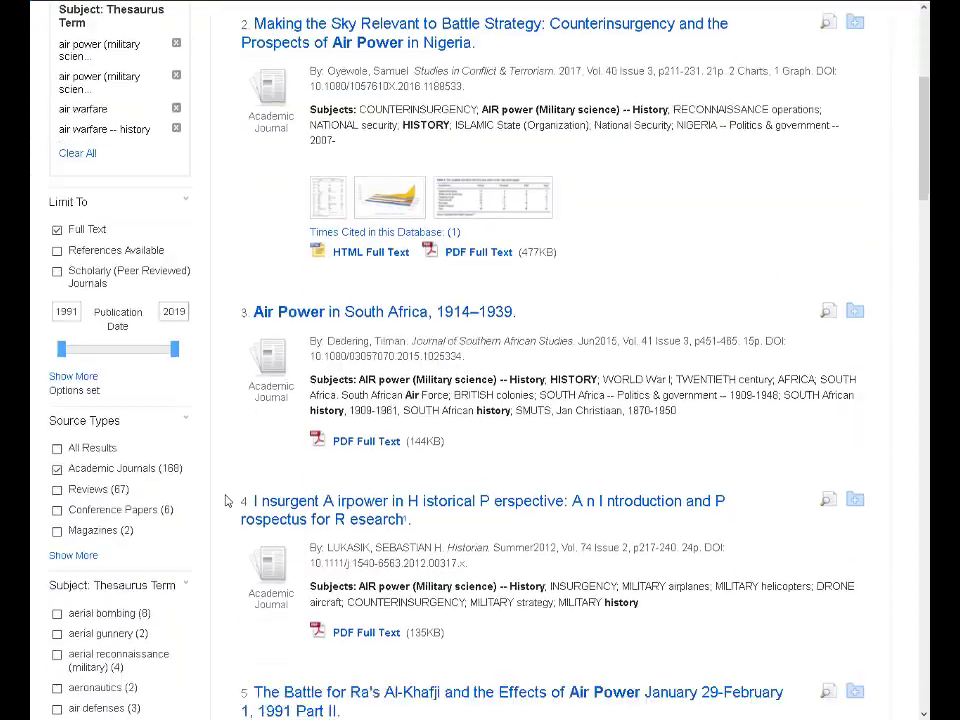
scroll(166, 375, down, 2)
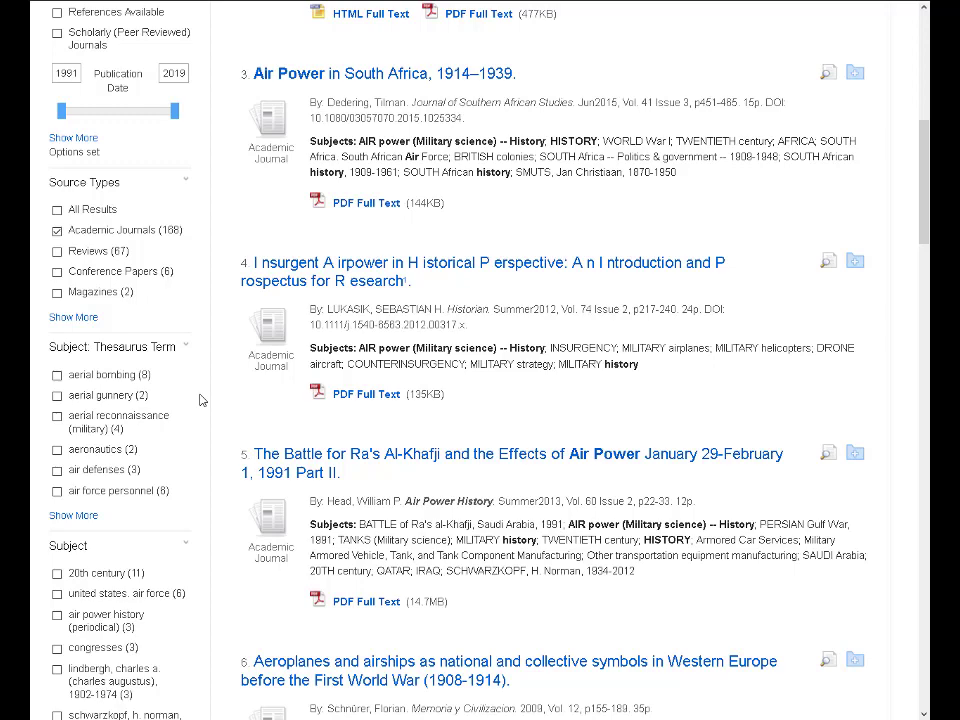
scroll(200, 400, down, 2)
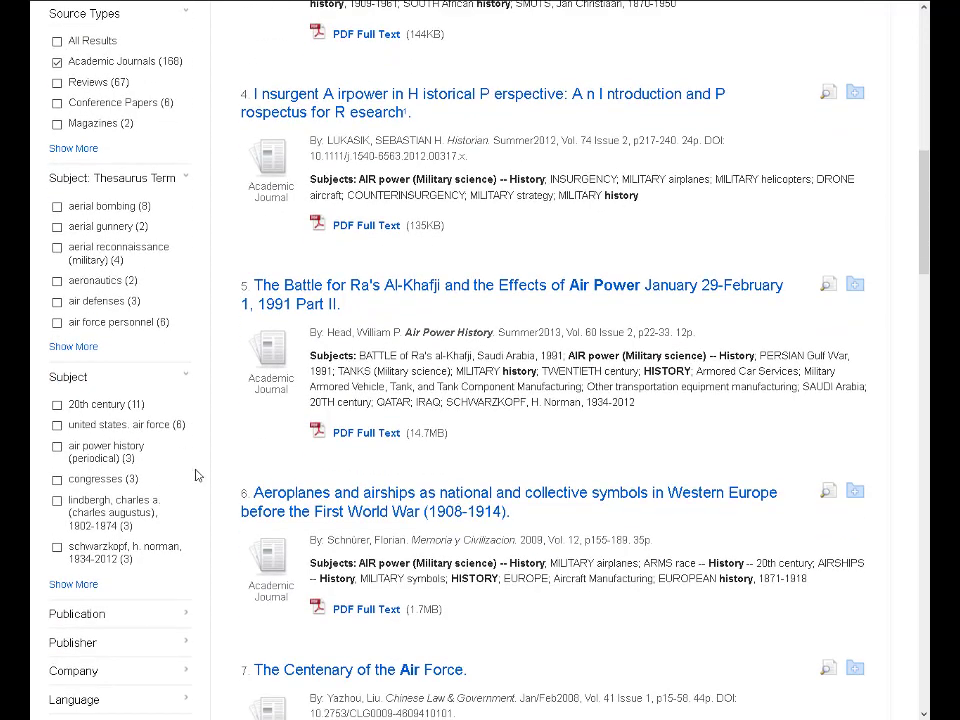
scroll(197, 476, down, 2)
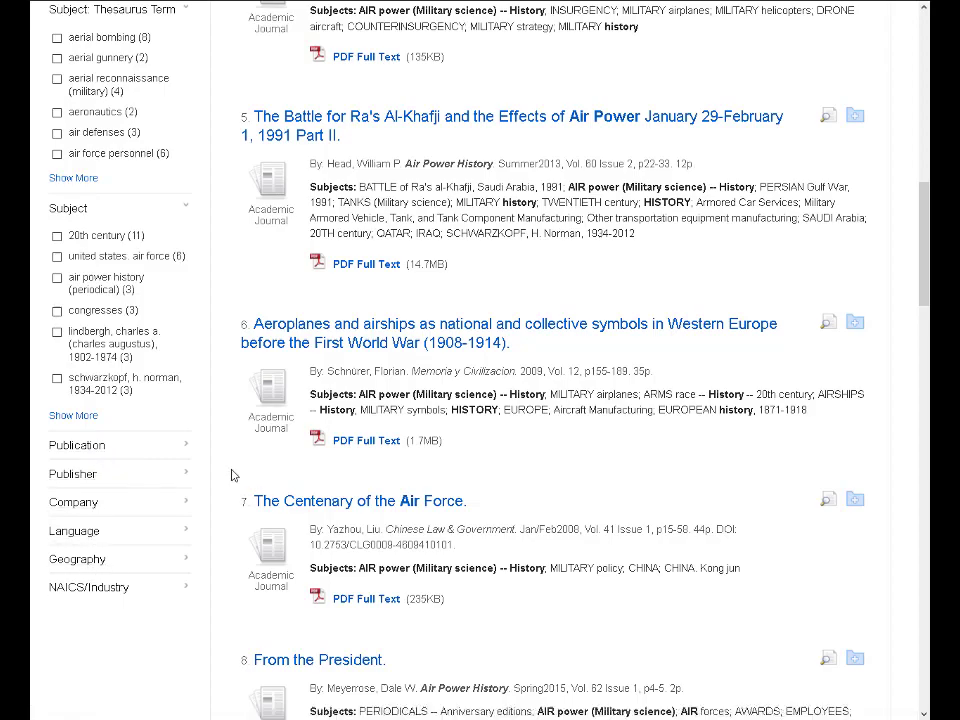
scroll(231, 471, up, 5)
scroll(231, 470, up, 6)
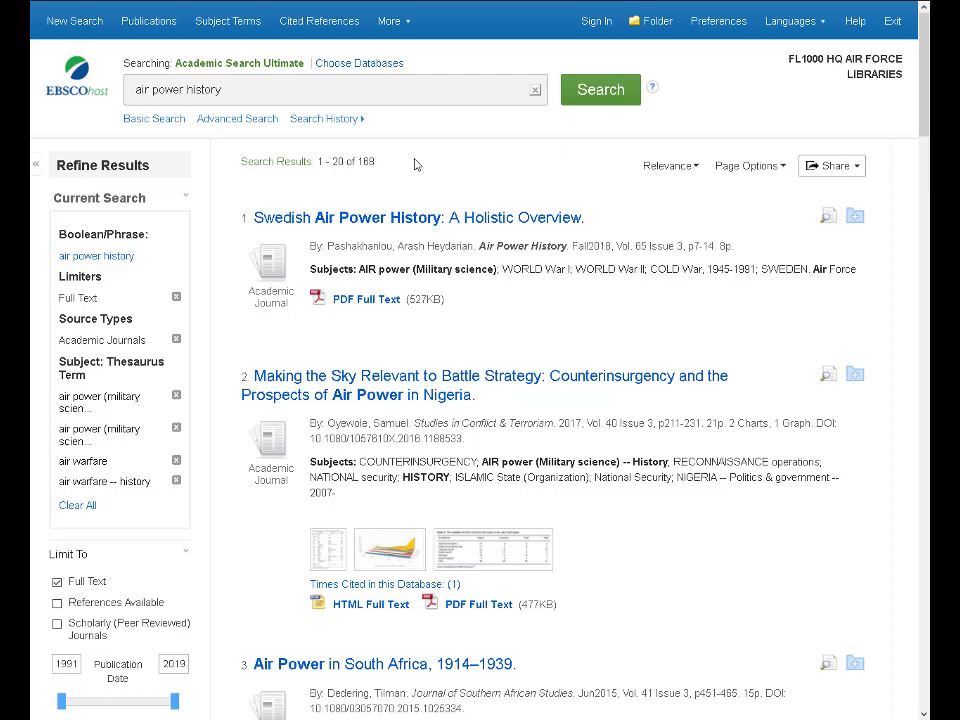
- Add 'Swedish Air Power History' and 'Air Power in South Africa, 1914–1939' to the folder
click(853, 218)
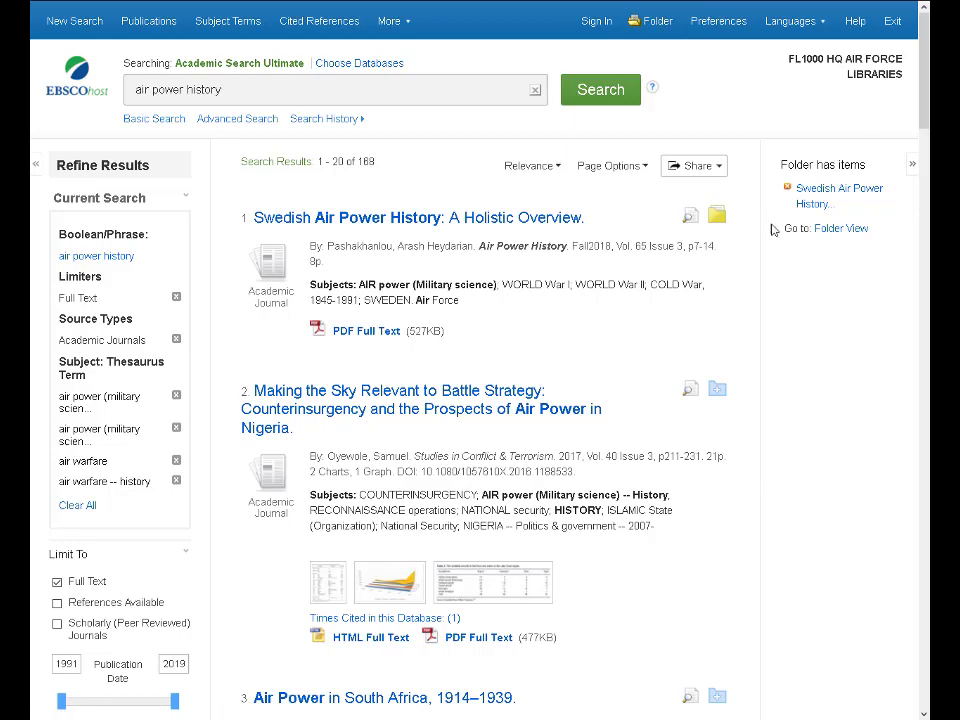
scroll(755, 498, down, 3)
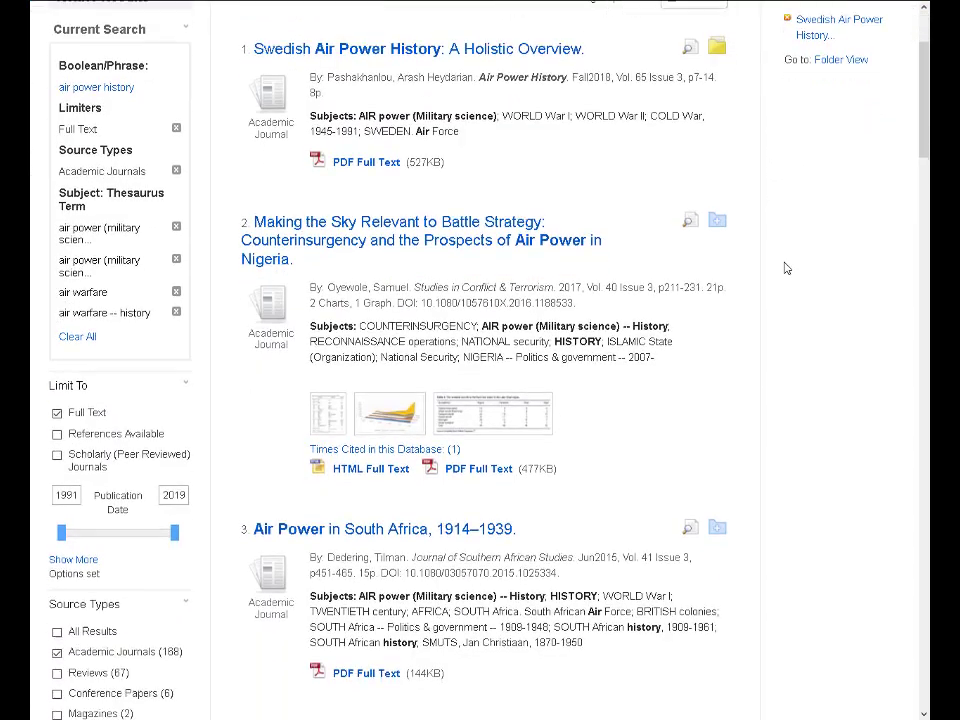
click(718, 527)
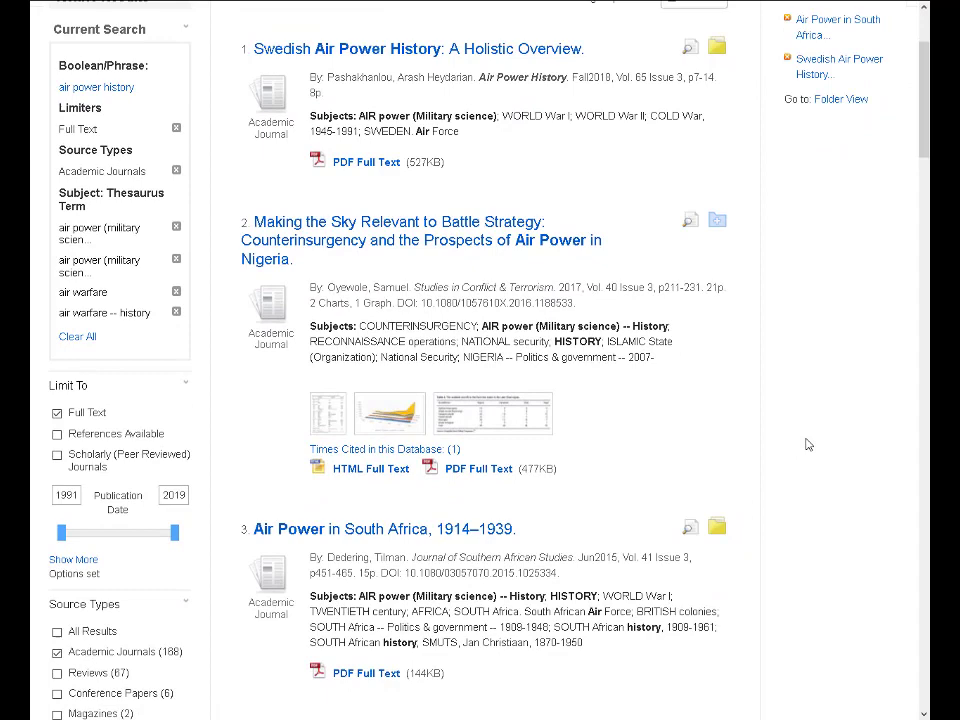
scroll(808, 444, up, 3)
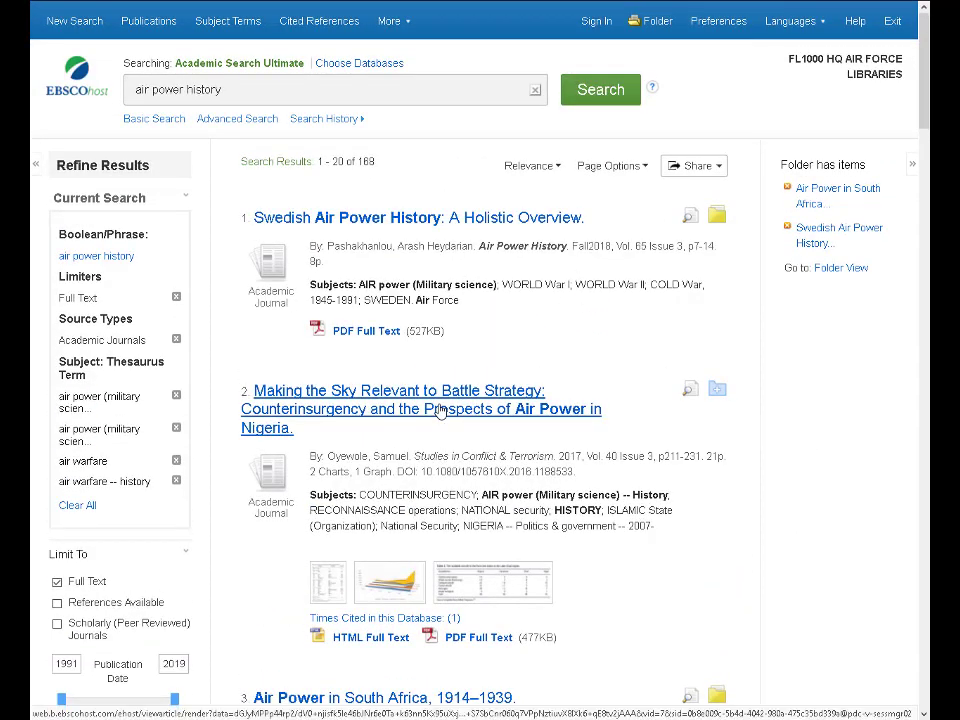
click(440, 410)
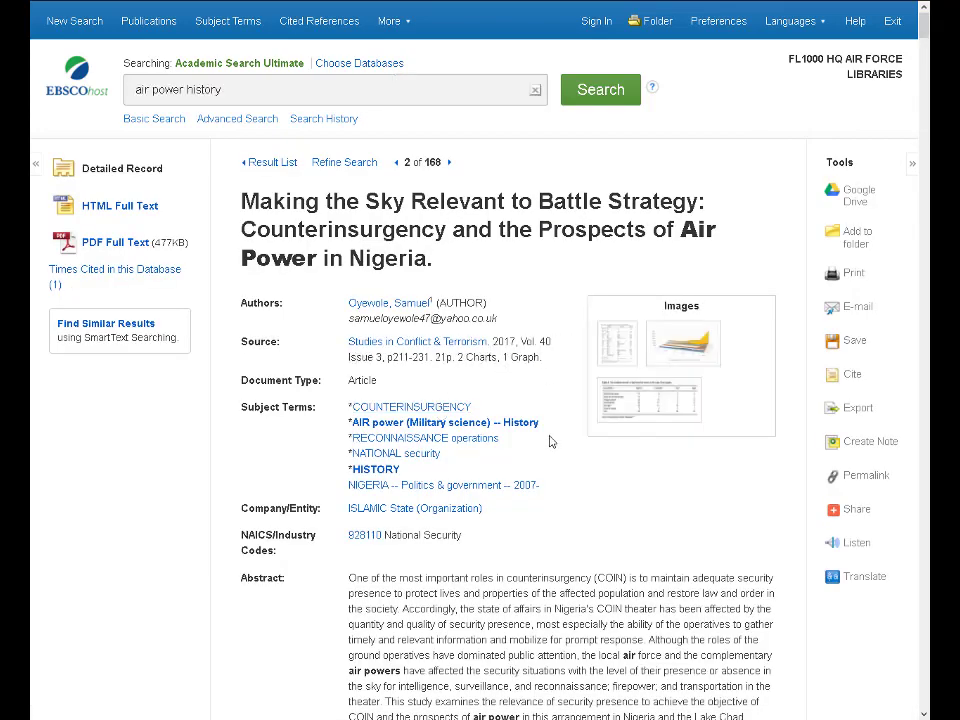
scroll(548, 438, down, 3)
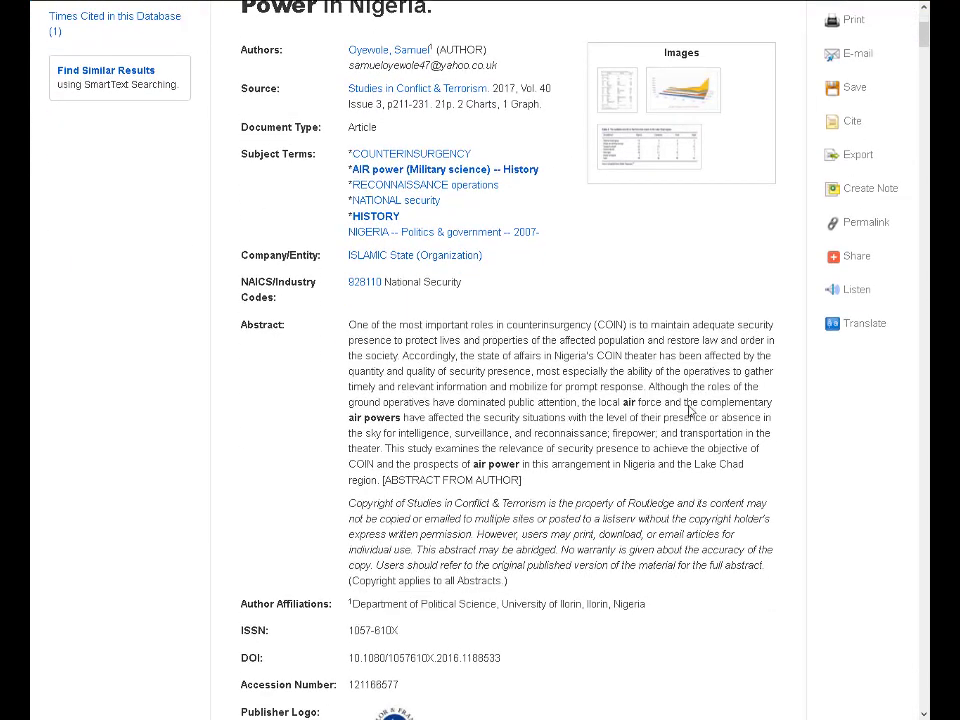
scroll(636, 492, down, 1)
scroll(636, 496, down, 1)
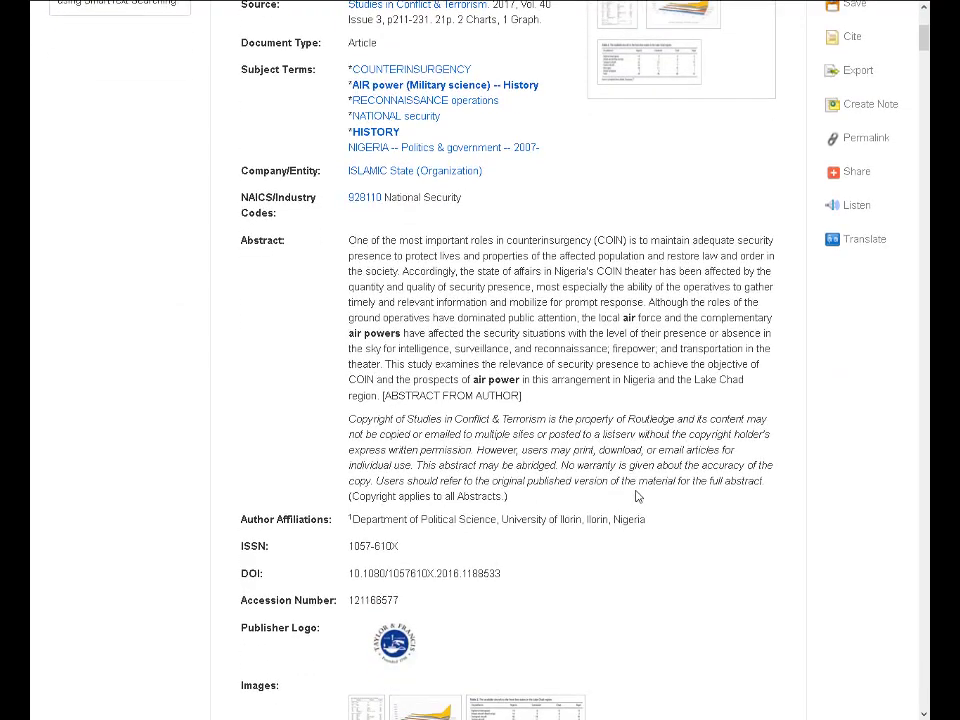
scroll(636, 496, up, 5)
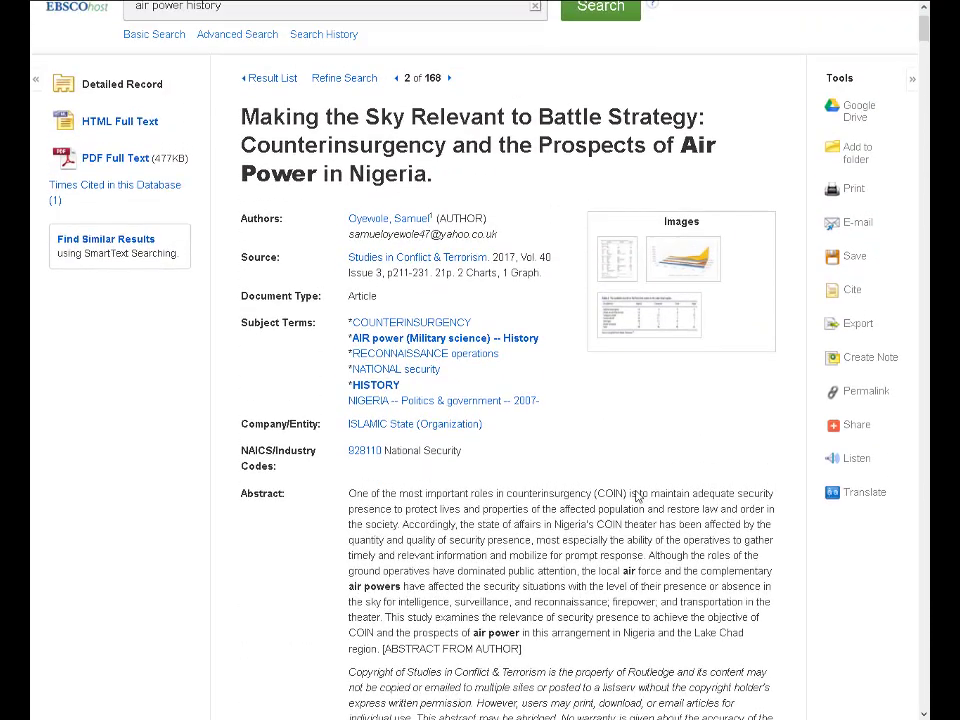
click(250, 80)
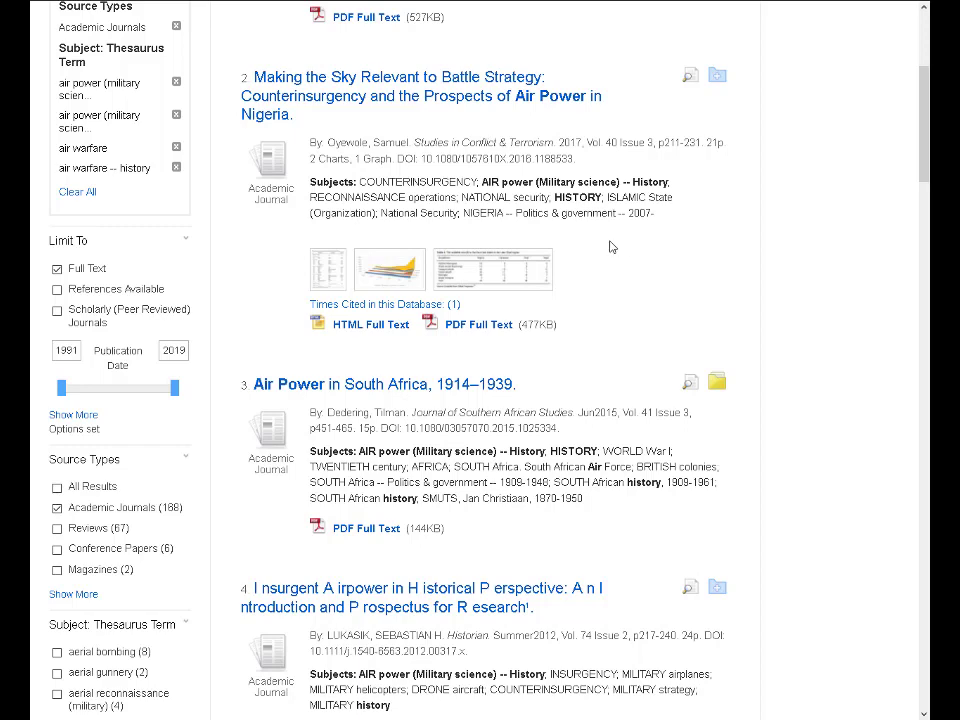
scroll(585, 273, up, 1)
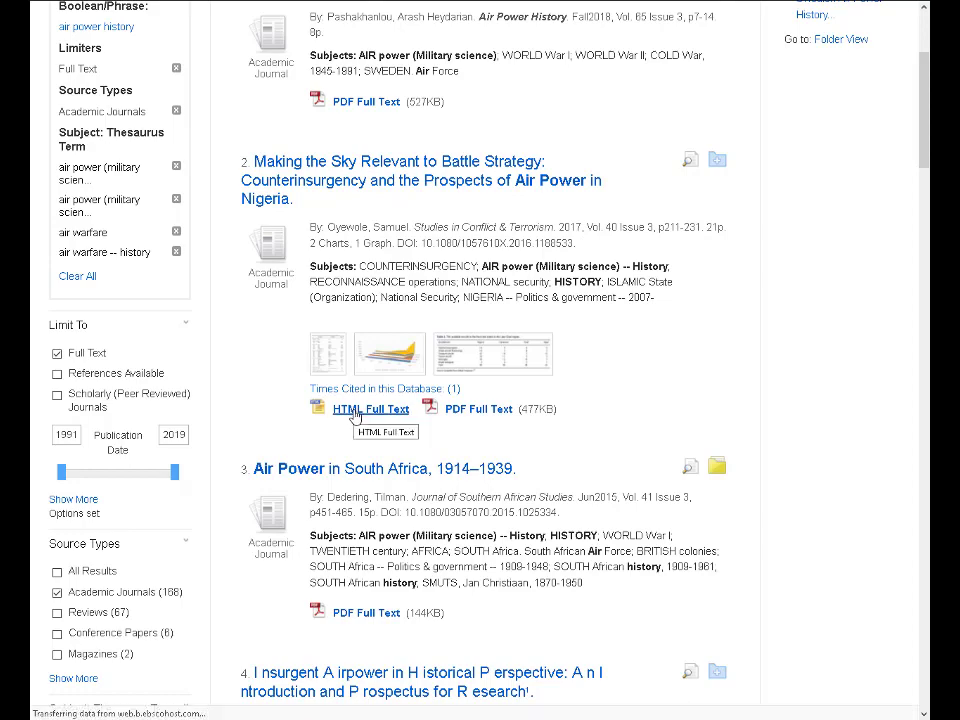
- Open the HTML full text of result 2 and view its translation languages without translating
click(355, 416)
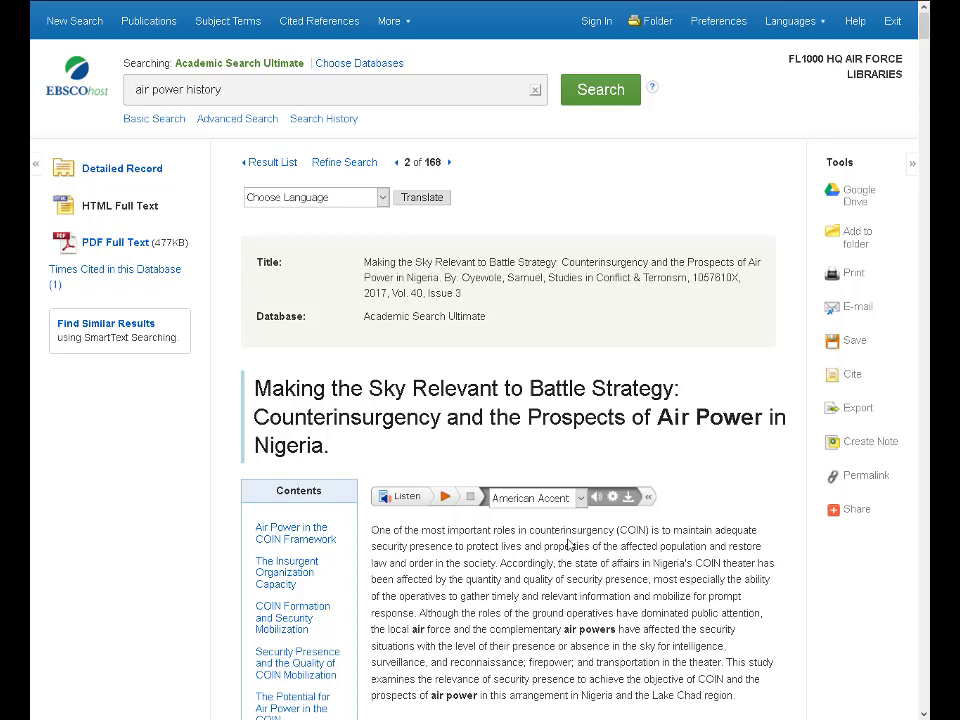
click(382, 198)
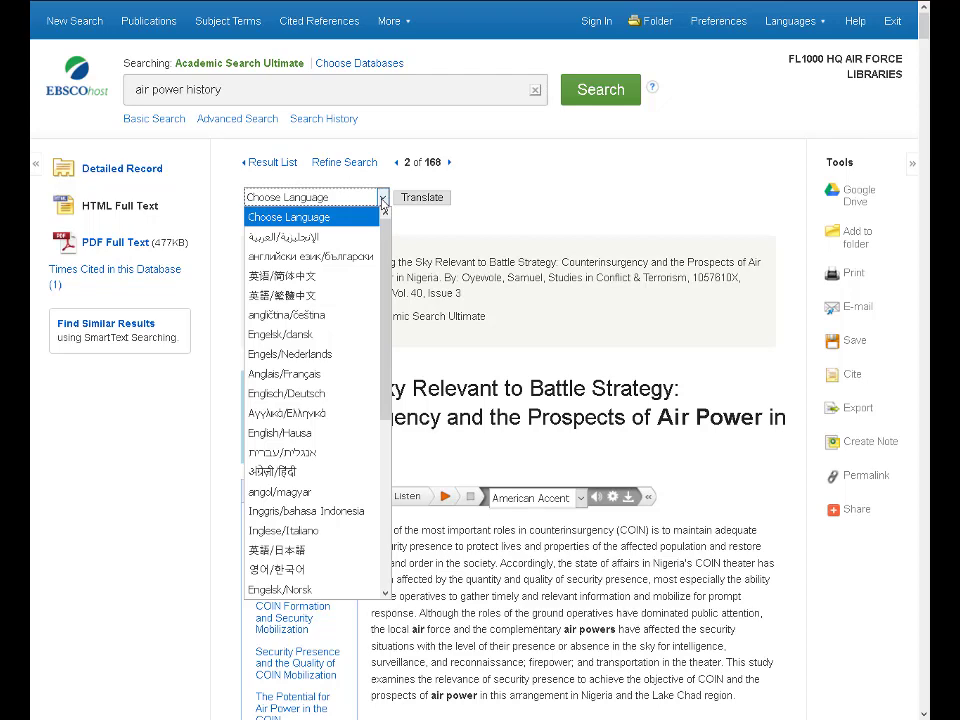
scroll(376, 320, down, 2)
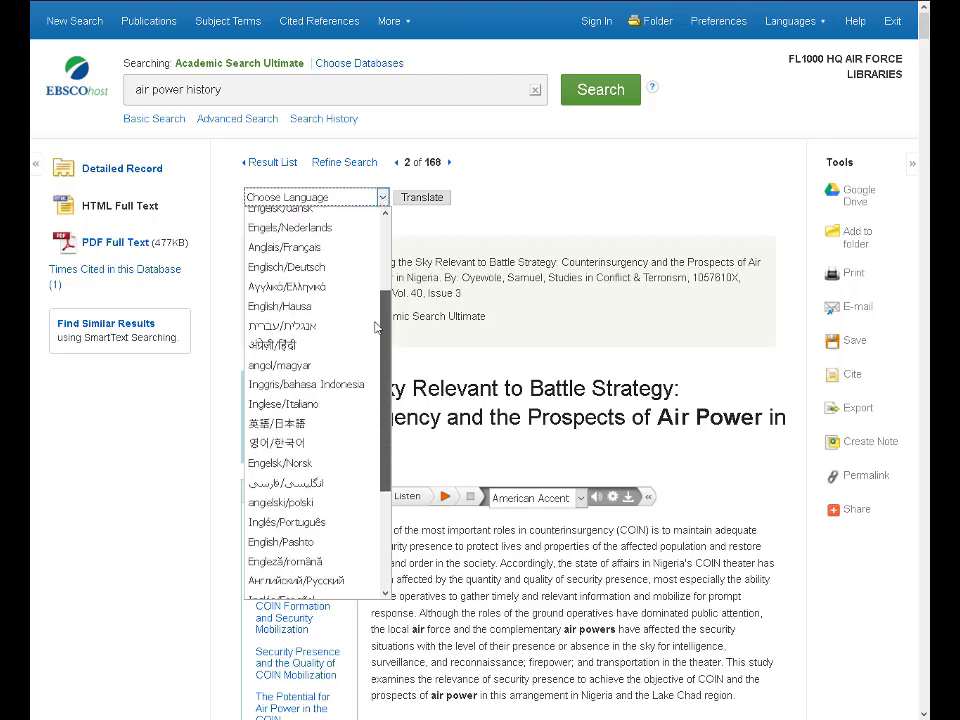
scroll(376, 327, down, 3)
scroll(374, 400, up, 6)
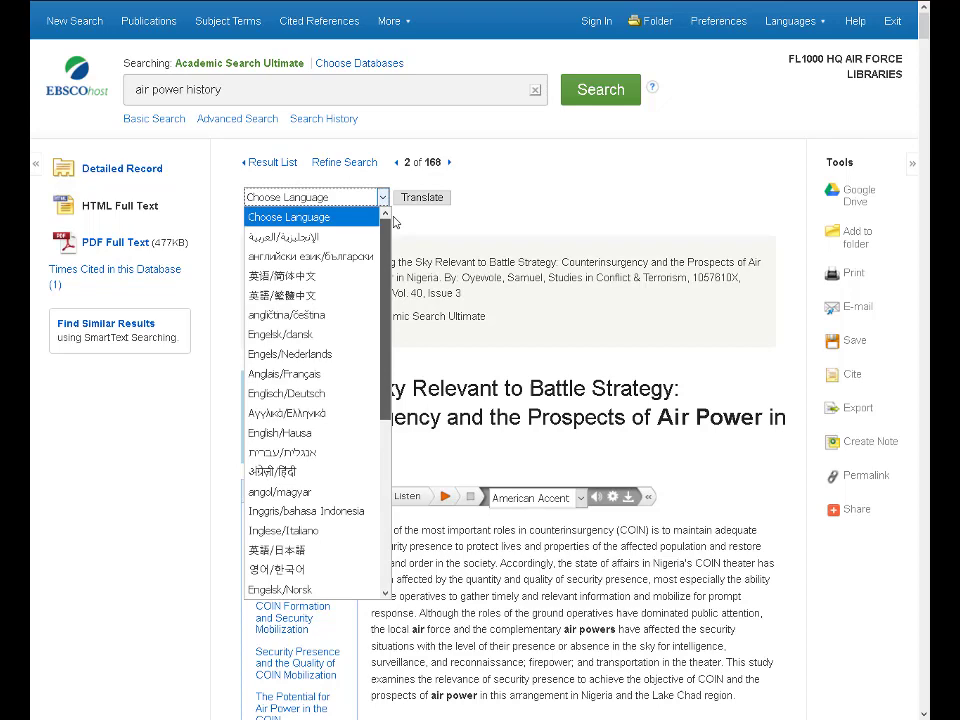
click(518, 208)
scroll(514, 563, down, 1)
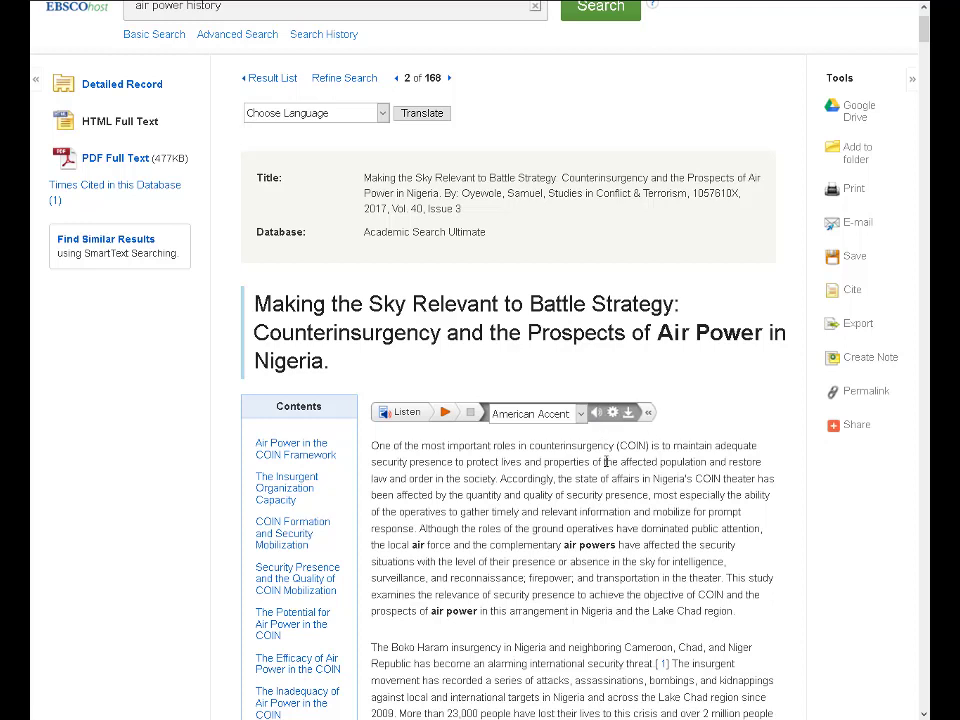
- Add 'Making the Sky Relevant to Battle Strategy' to the folder, keeping American Accent for read-aloud
click(581, 414)
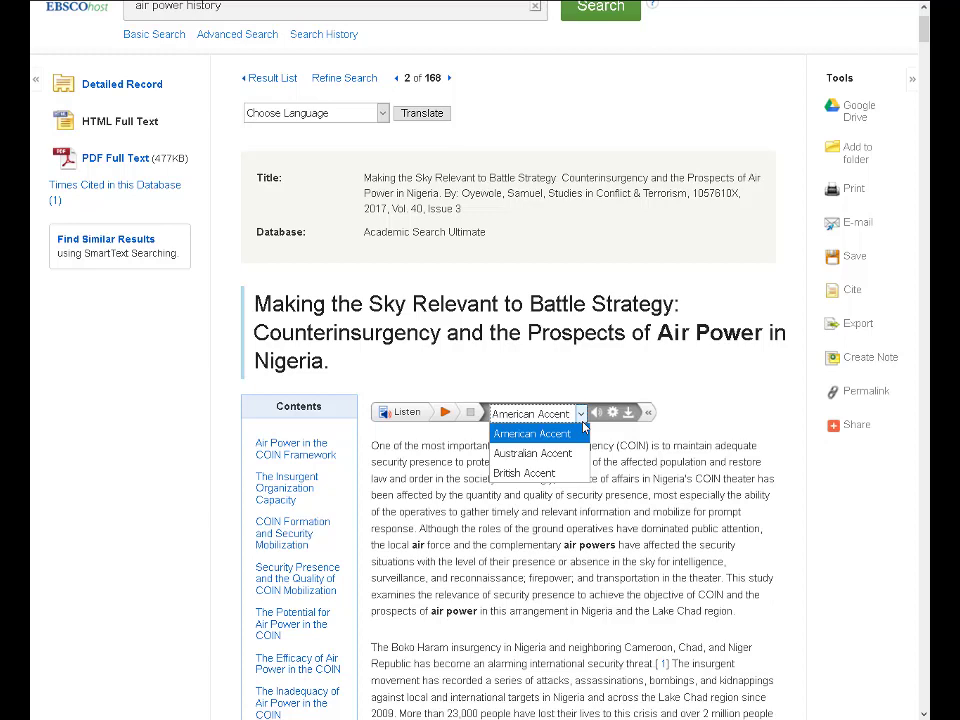
click(585, 428)
scroll(799, 183, up, 1)
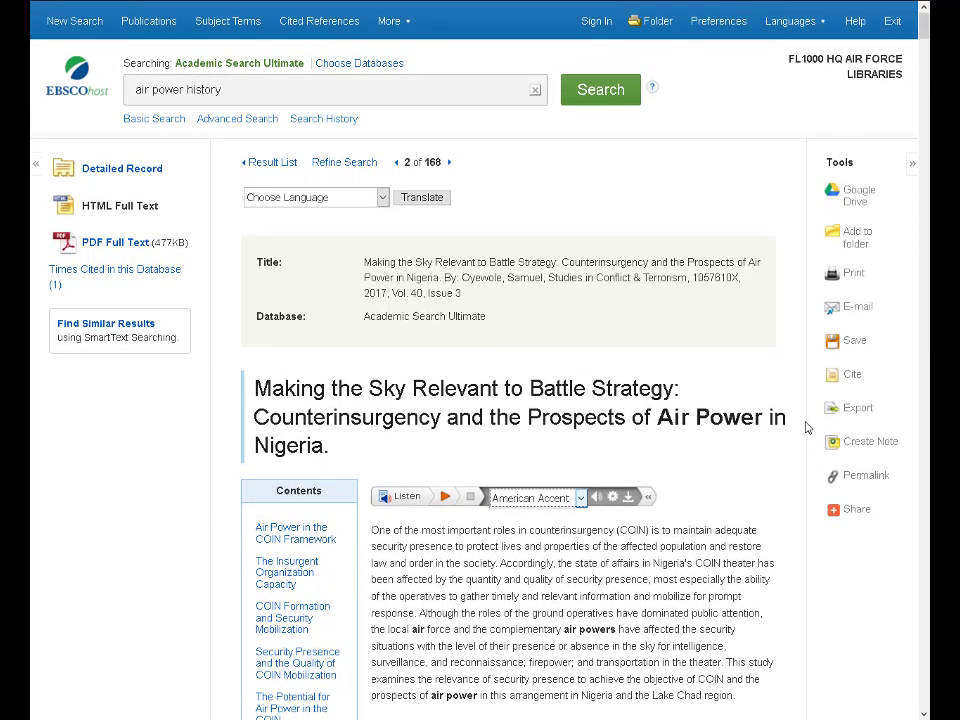
scroll(608, 578, down, 2)
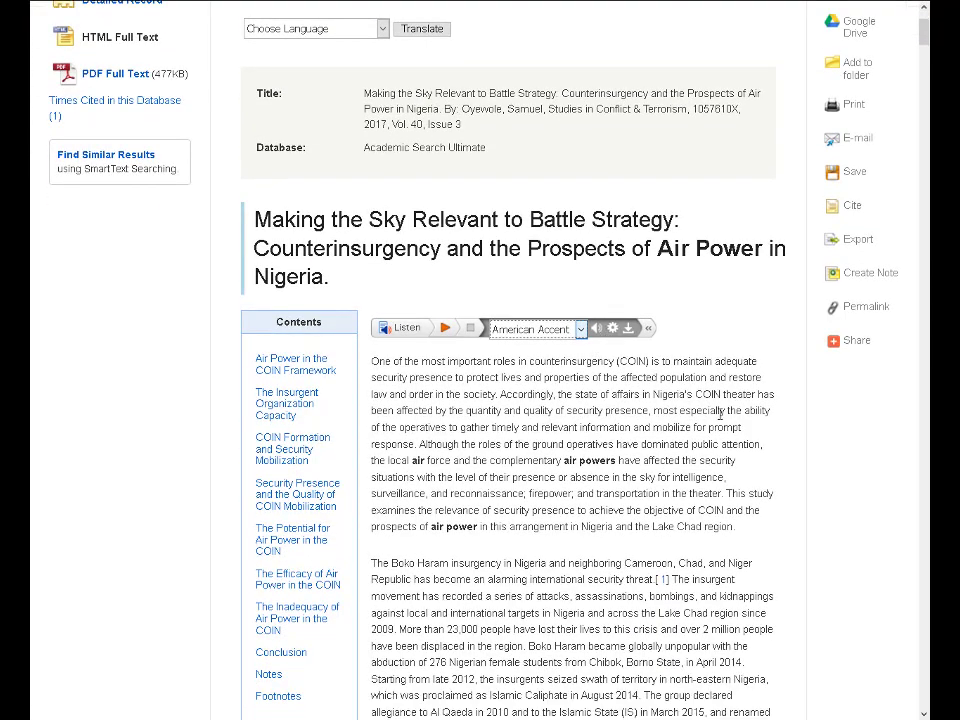
scroll(540, 310, up, 2)
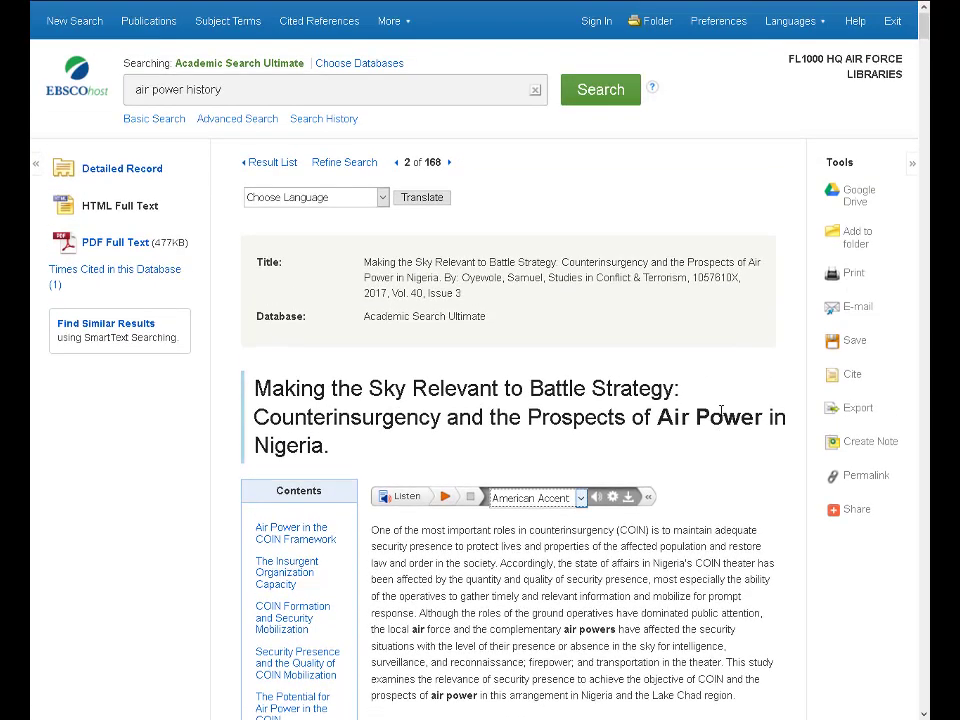
click(851, 240)
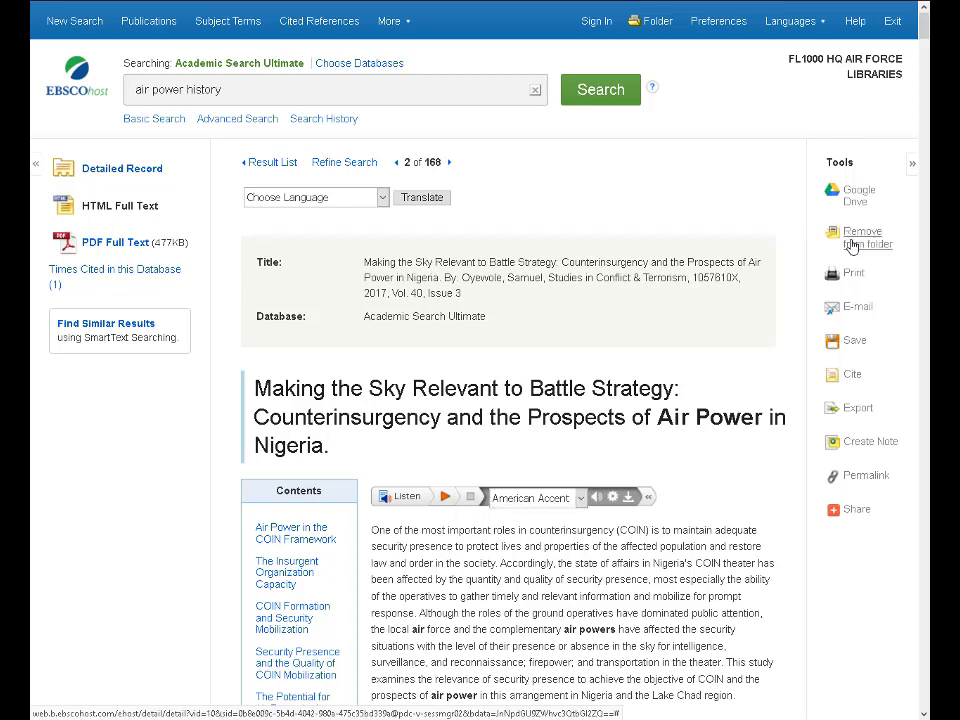
- Look over the E-mail and Save panels for 'Making the Sky Relevant to Battle Strategy', ending on its Permalink
click(869, 311)
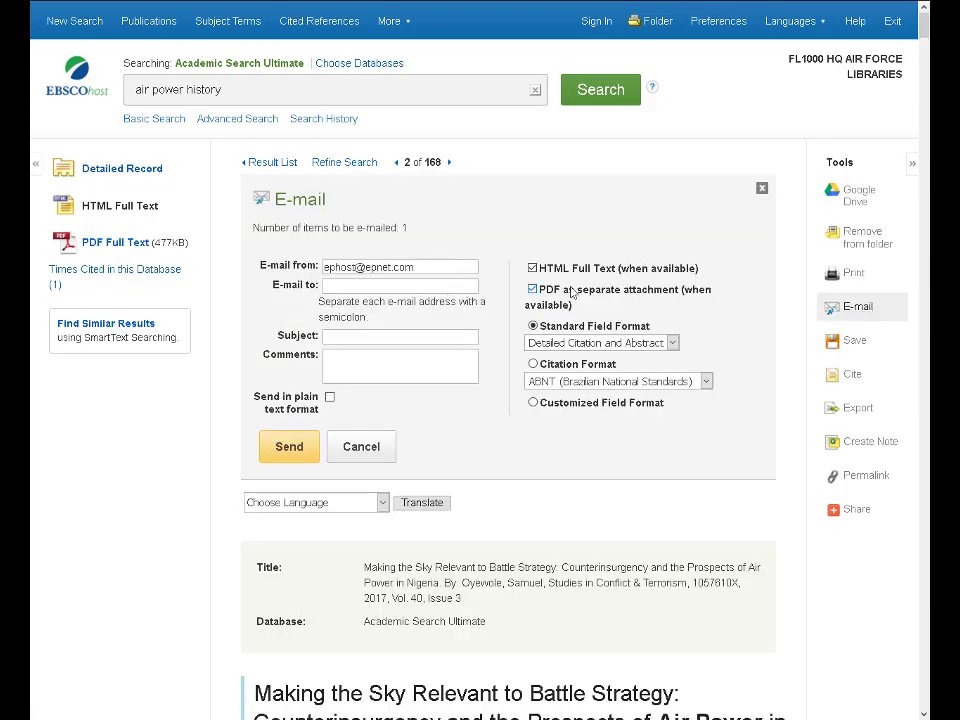
click(852, 341)
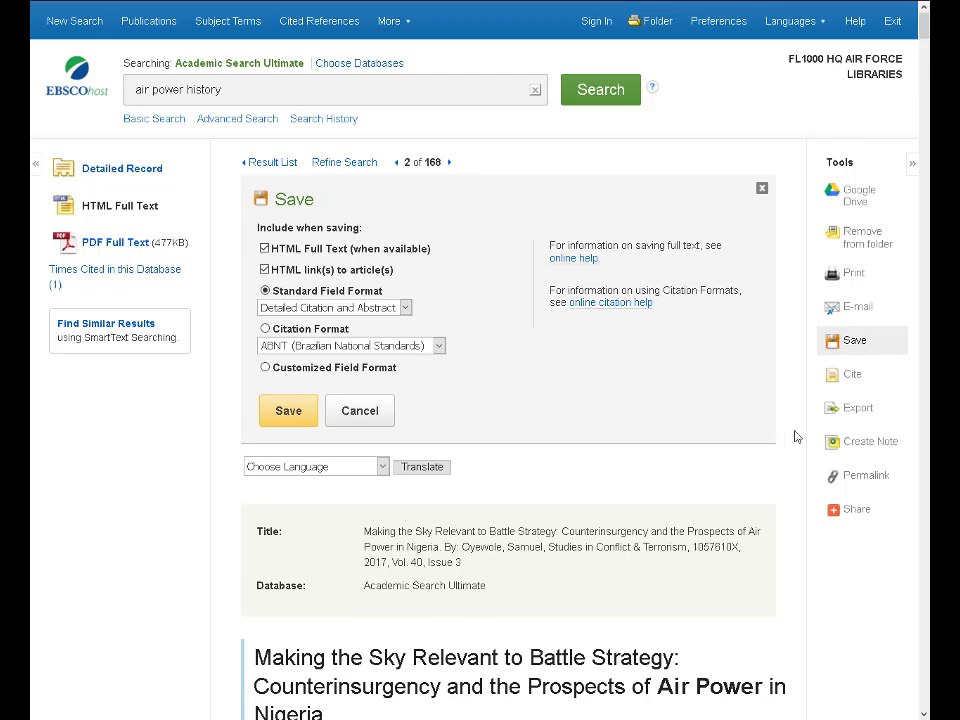
click(858, 476)
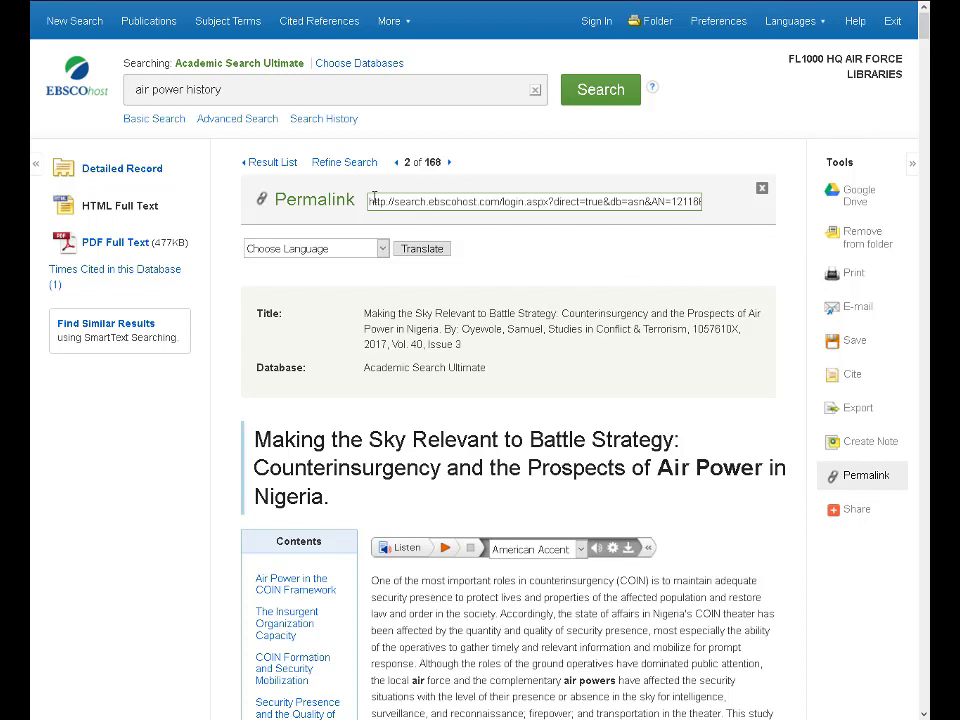
- Select the article's permalink URL, then show its Facebook, Twitter, LinkedIn and Gmail sharing options
drag(371, 199, 713, 202)
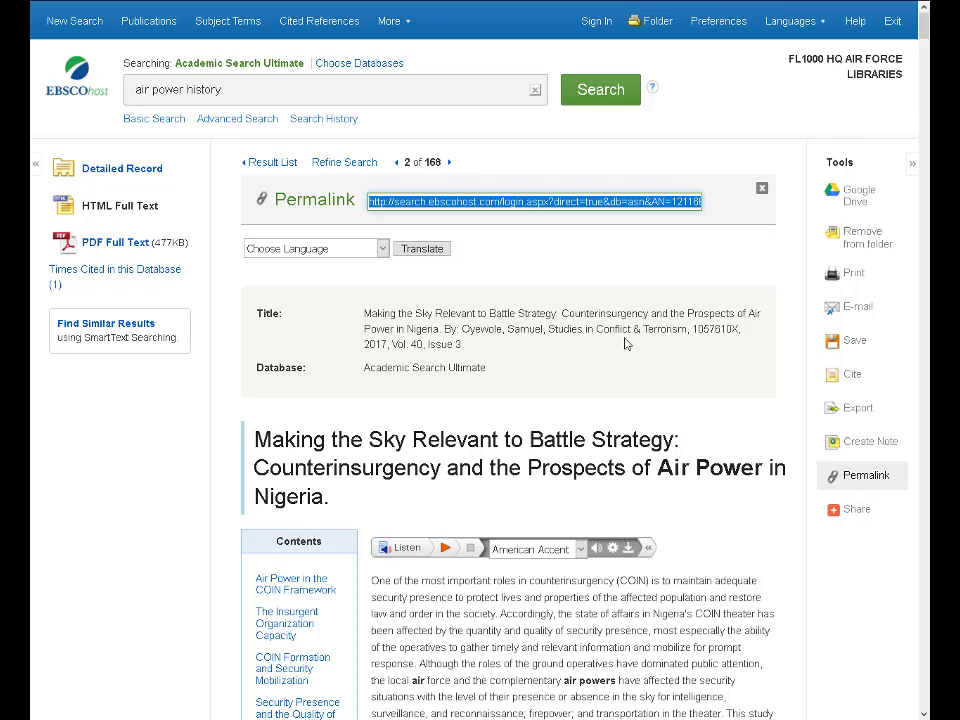
click(838, 509)
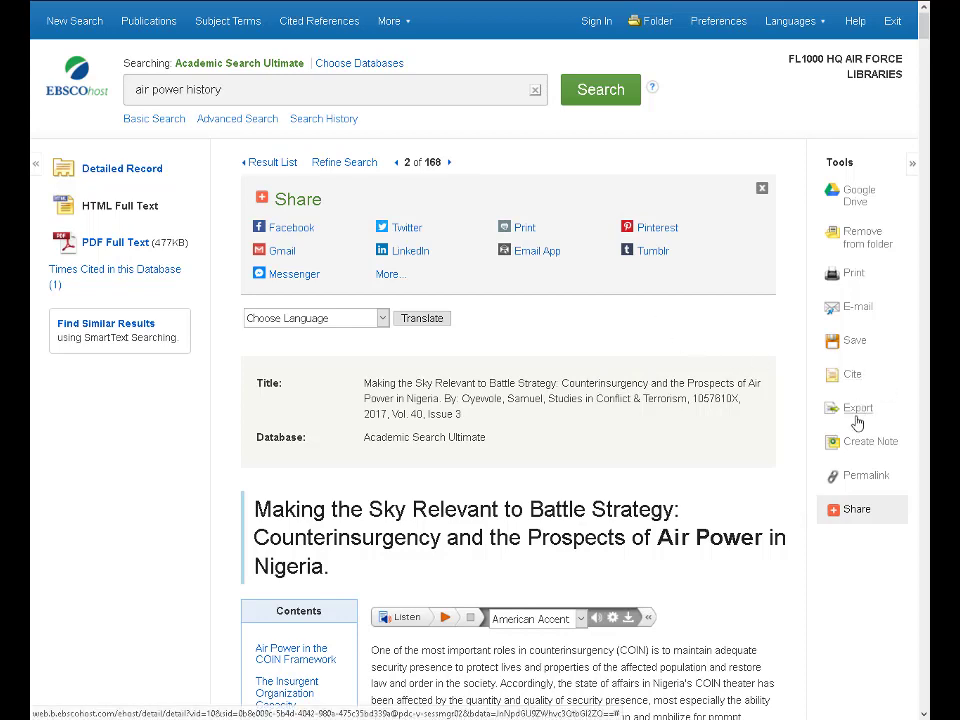
- Show the Cite panel and scroll through the ABNT, AMA, APA, Harvard and Chicago/Turabian citations
click(853, 376)
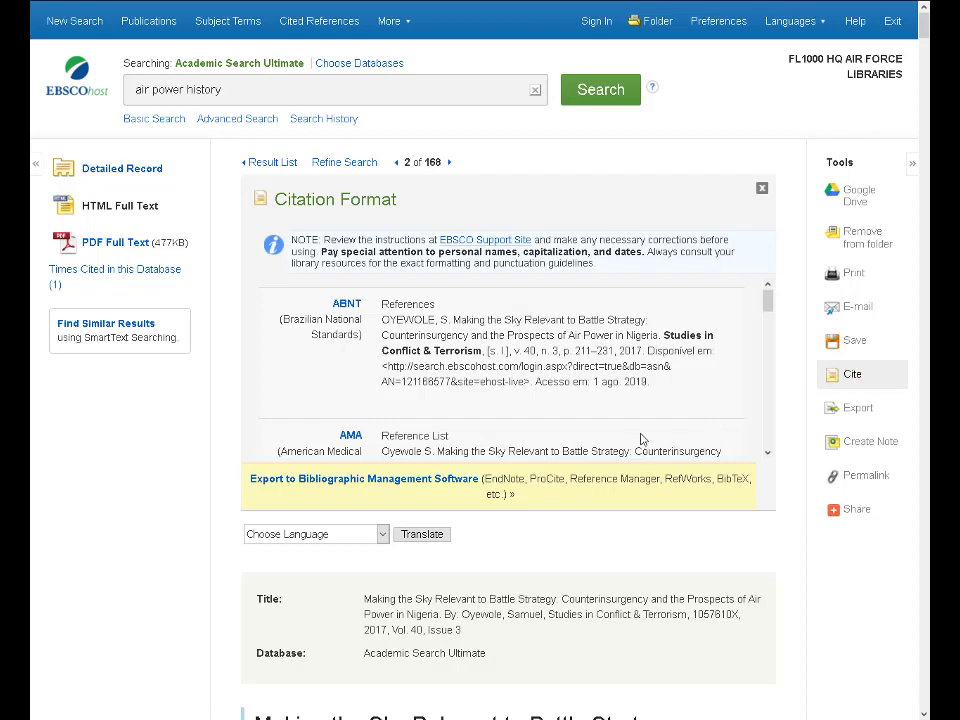
scroll(660, 407, down, 1)
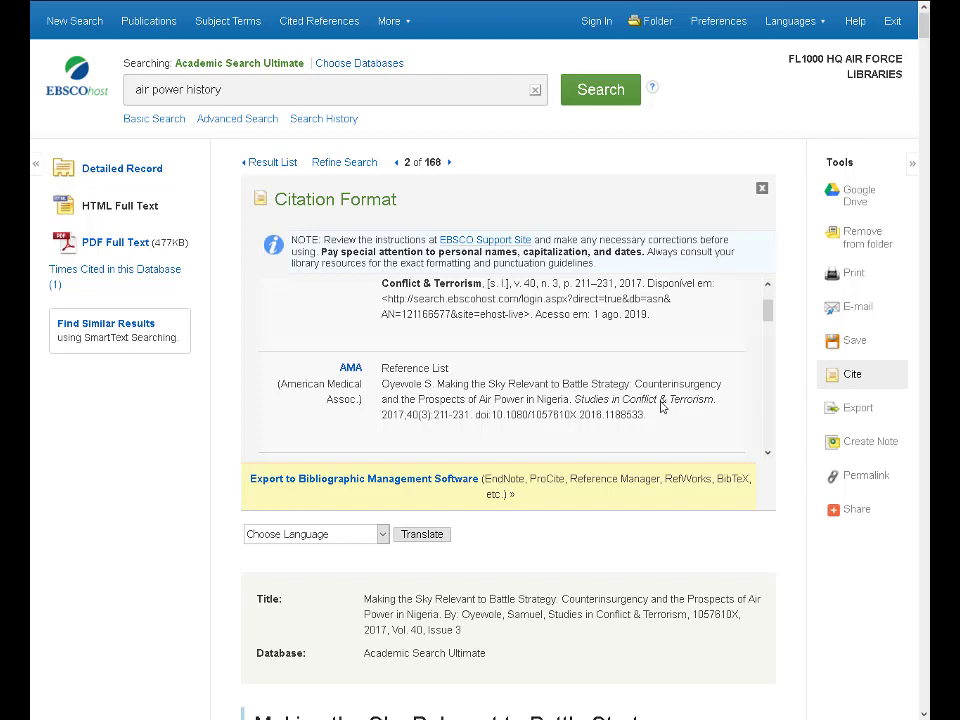
scroll(658, 402, down, 3)
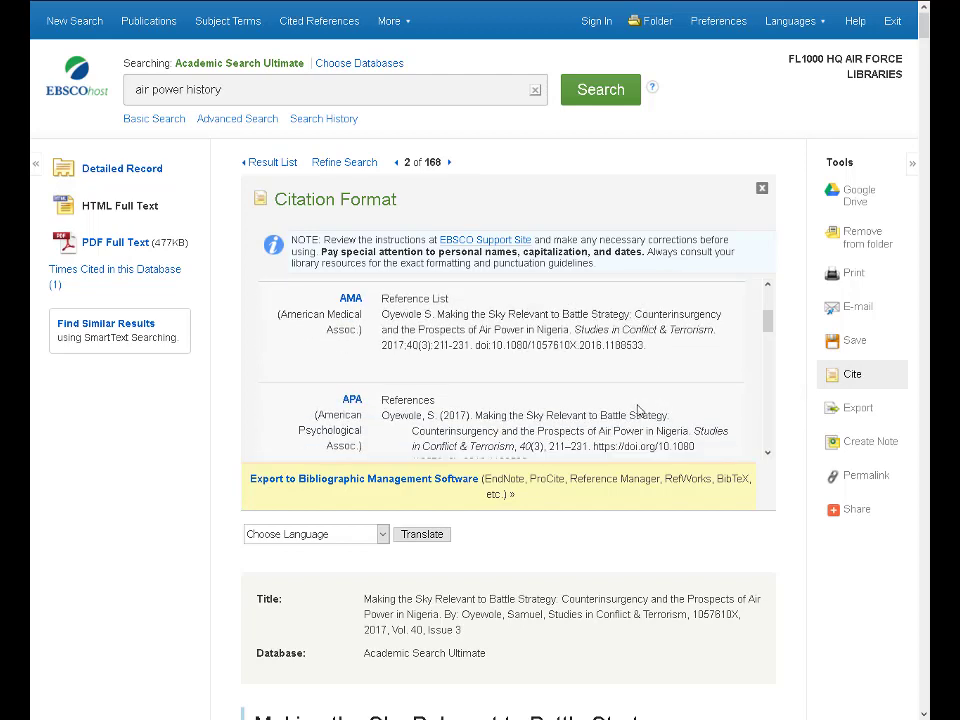
scroll(638, 405, down, 3)
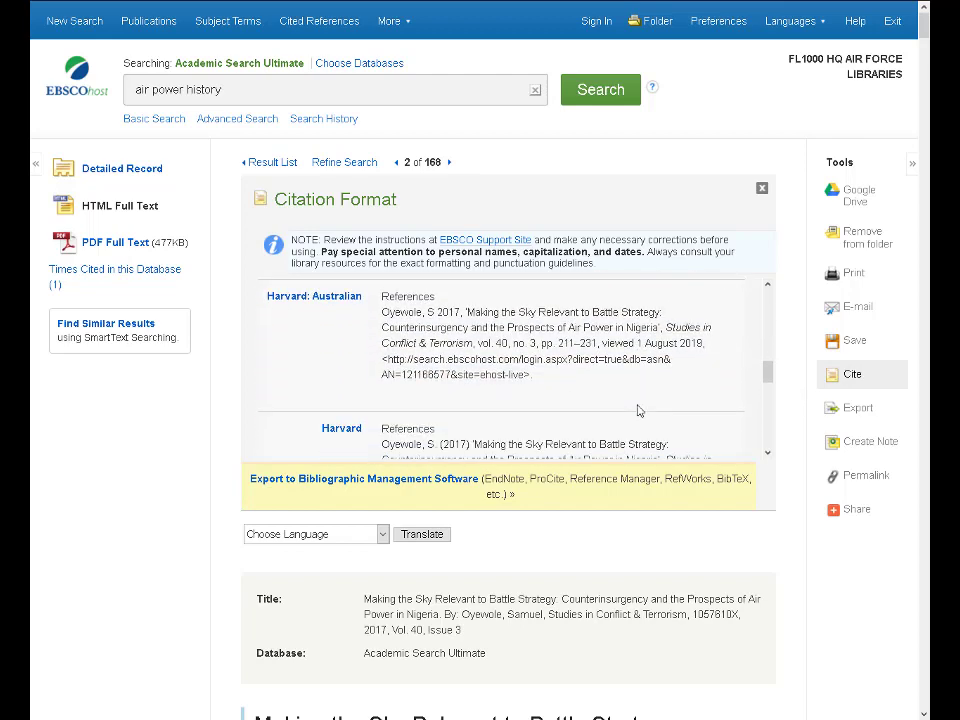
scroll(638, 410, down, 3)
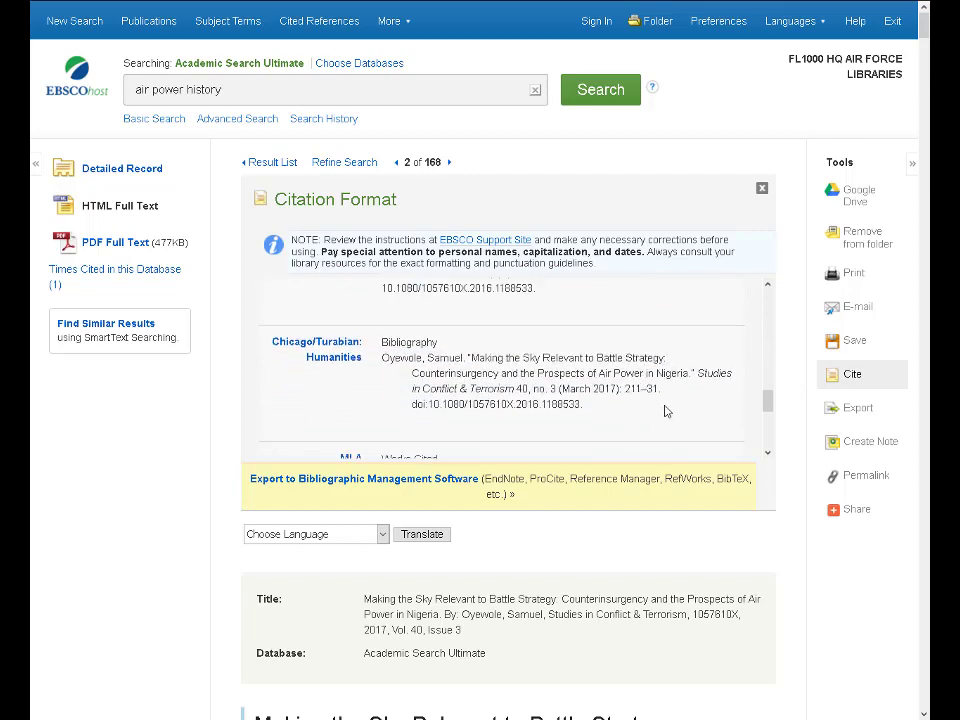
- Review the Export Manager formats, then go back to the 168-item air power history result list
click(852, 408)
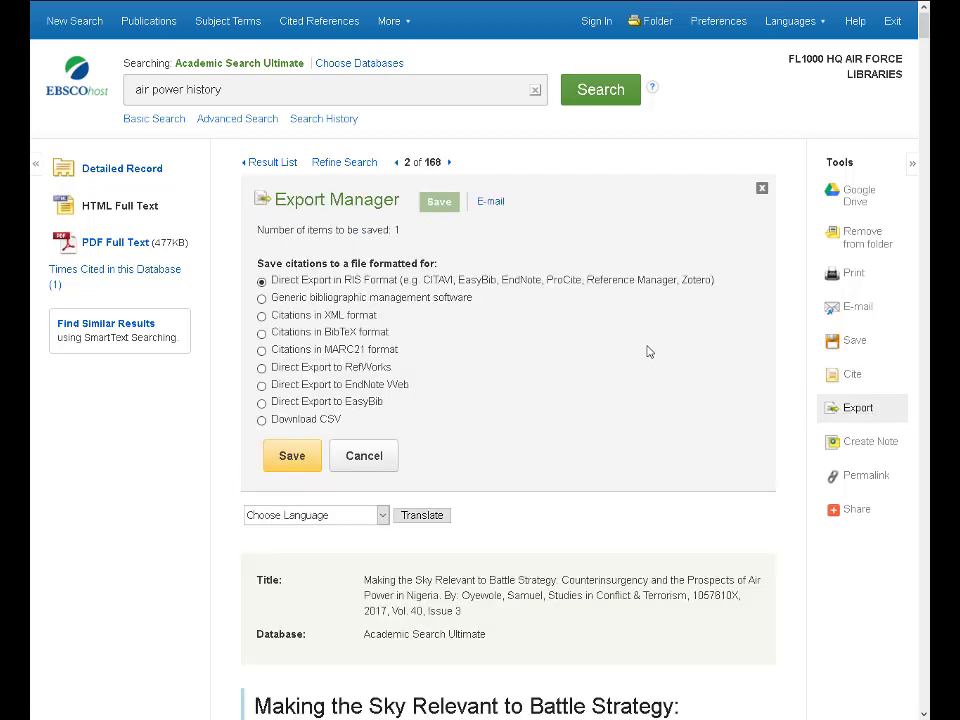
scroll(648, 352, down, 5)
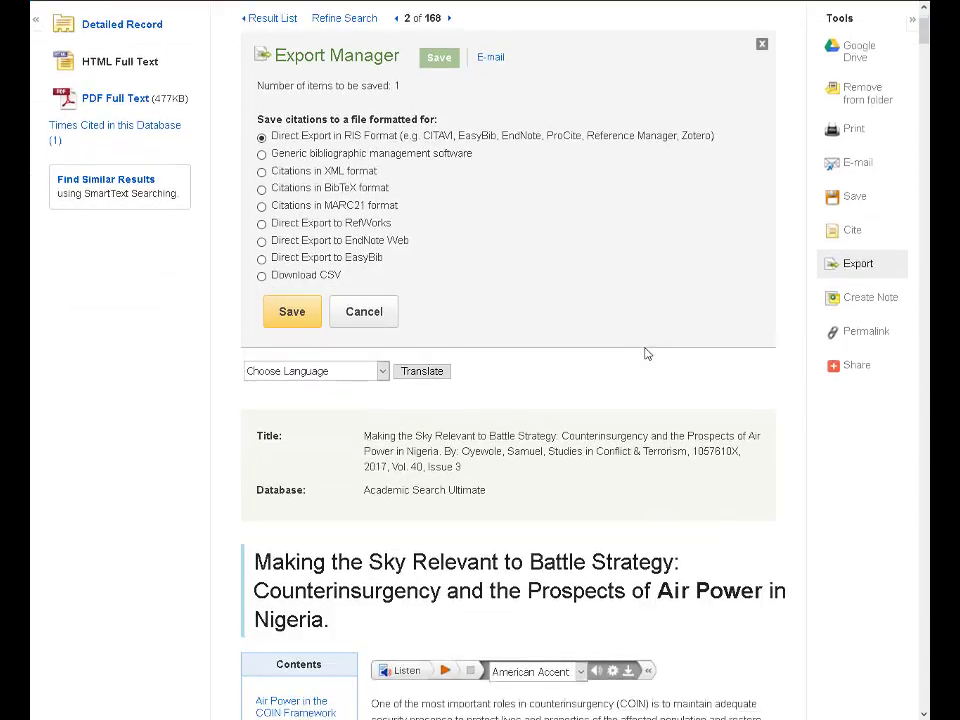
scroll(645, 353, up, 5)
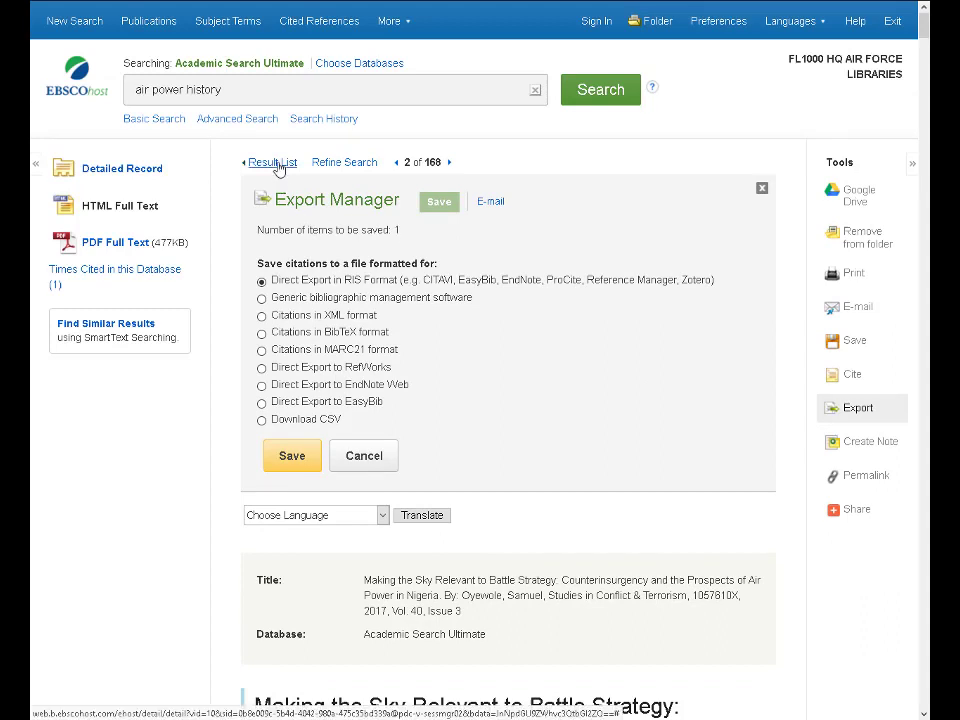
click(277, 166)
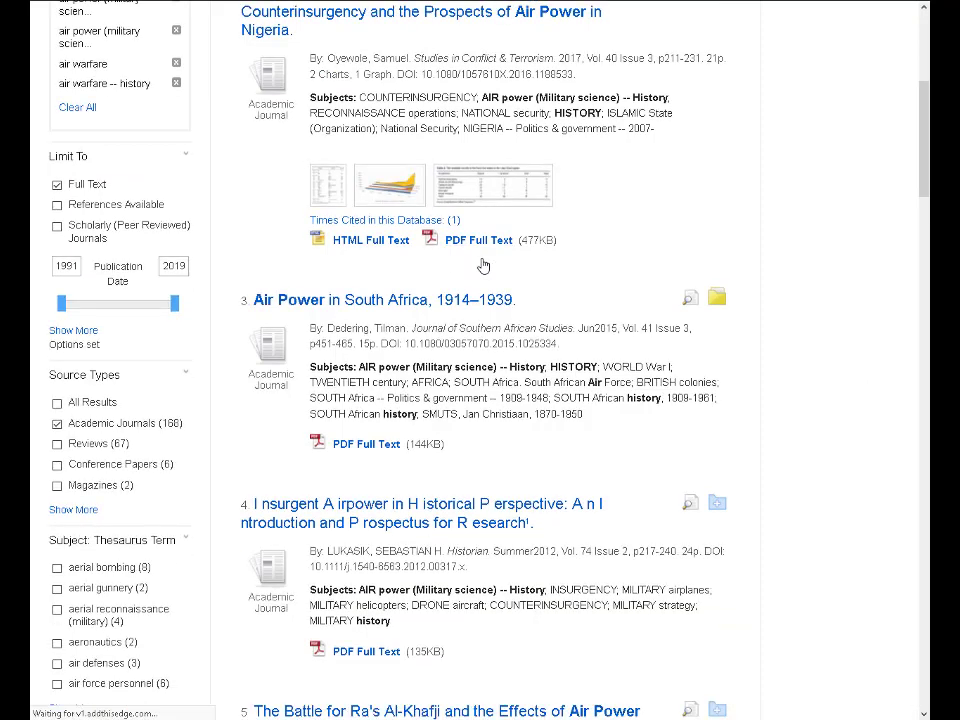
scroll(575, 300, up, 1)
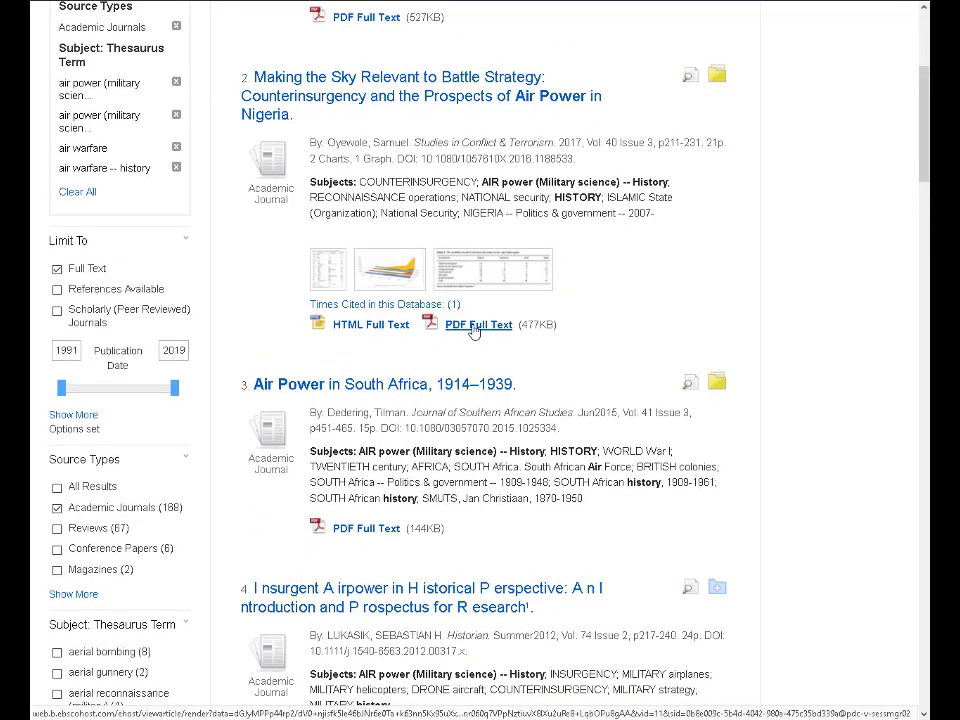
click(475, 330)
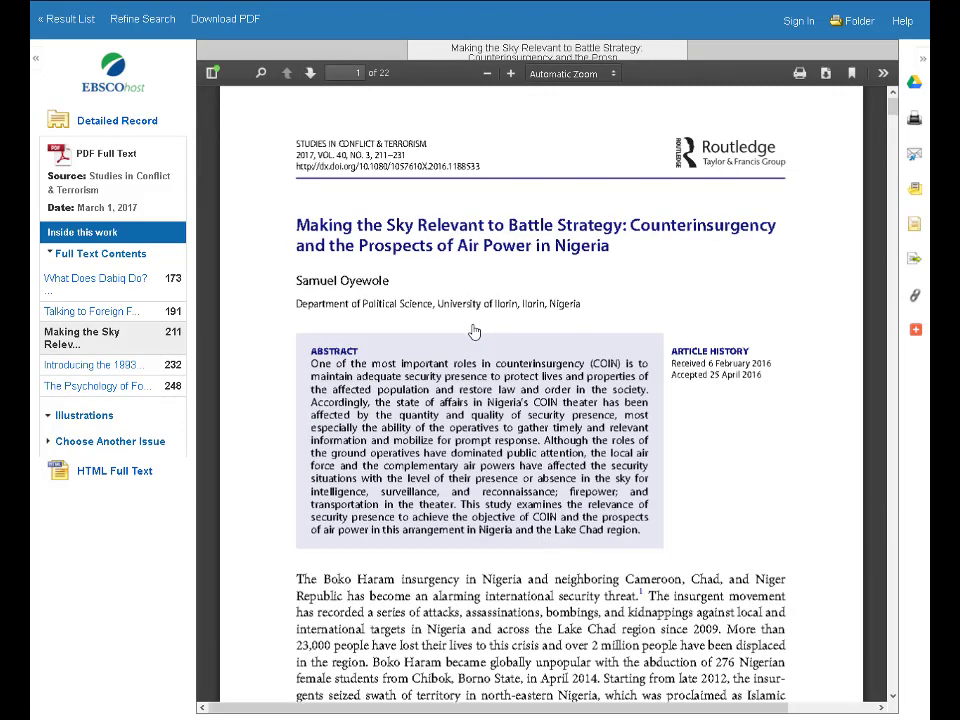
scroll(752, 606, down, 5)
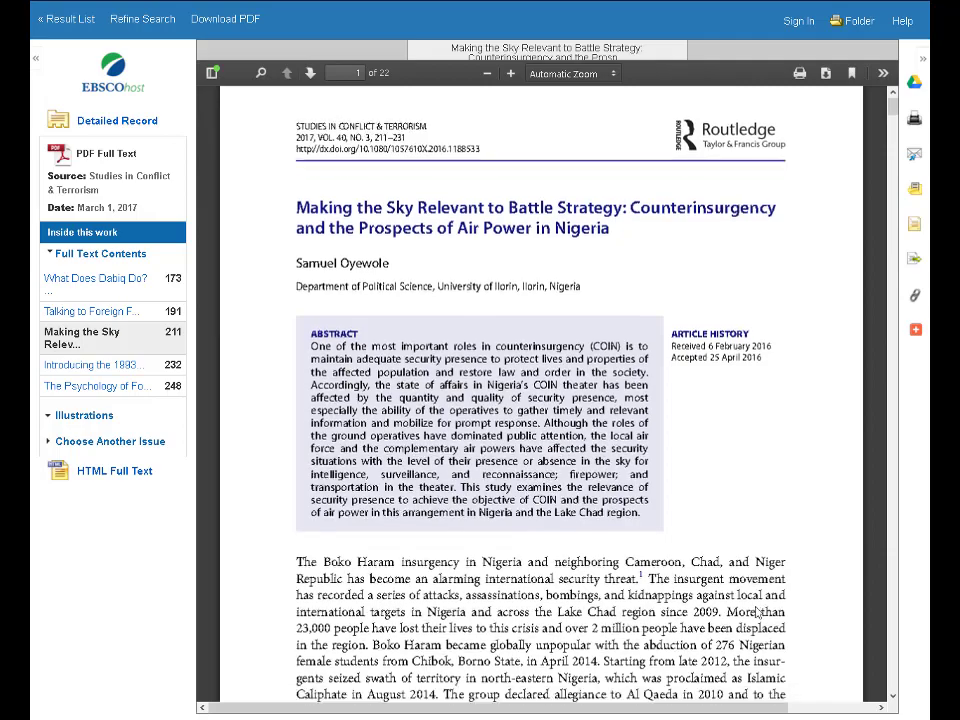
scroll(752, 606, down, 5)
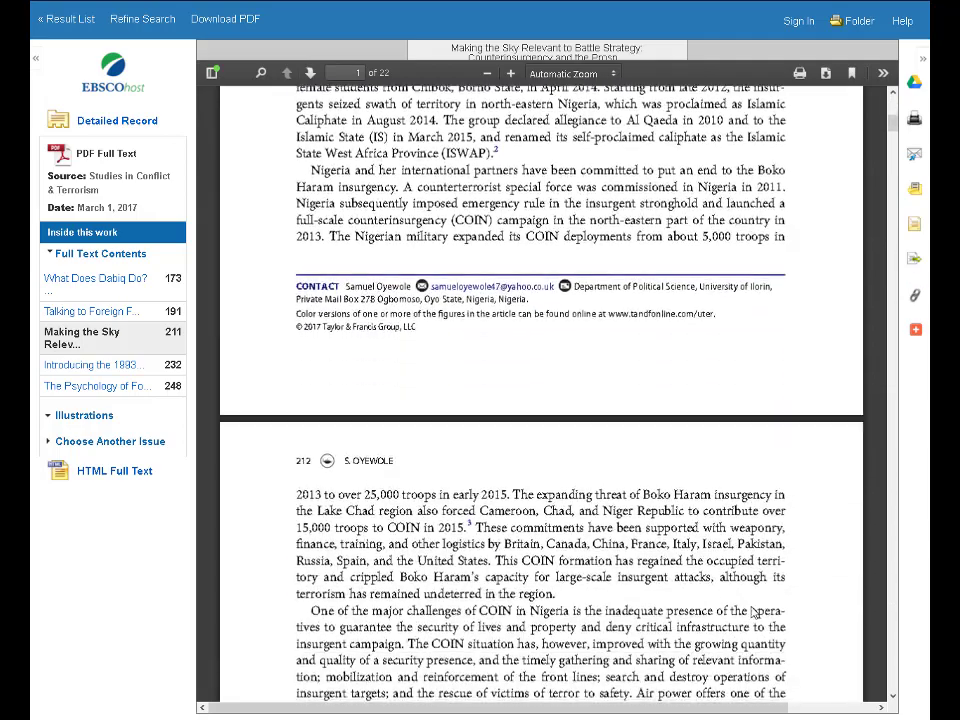
scroll(752, 606, up, 10)
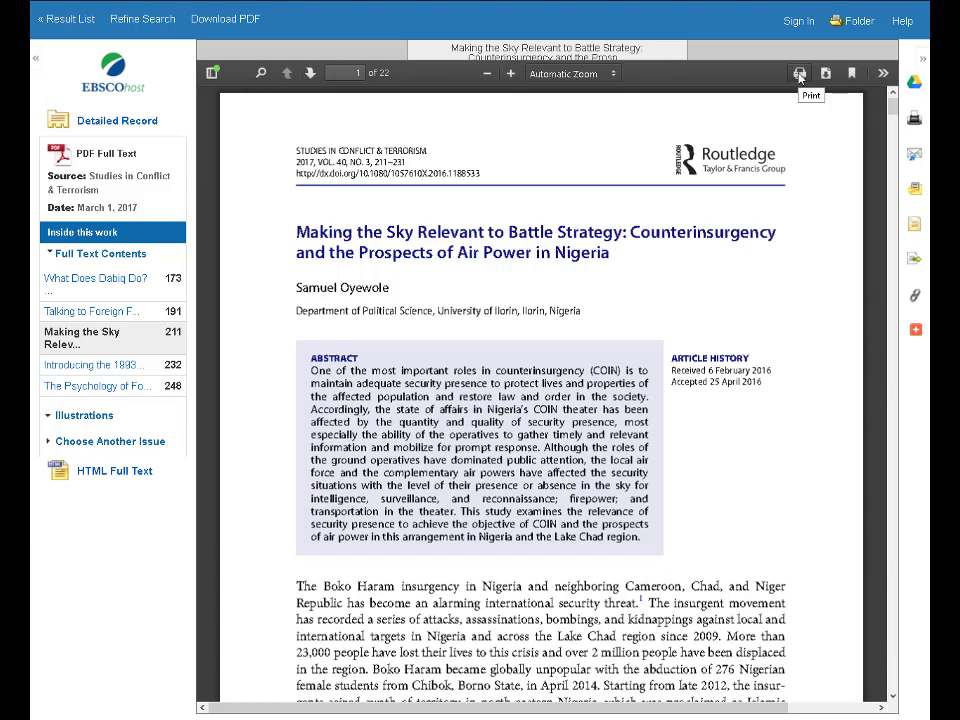
click(66, 18)
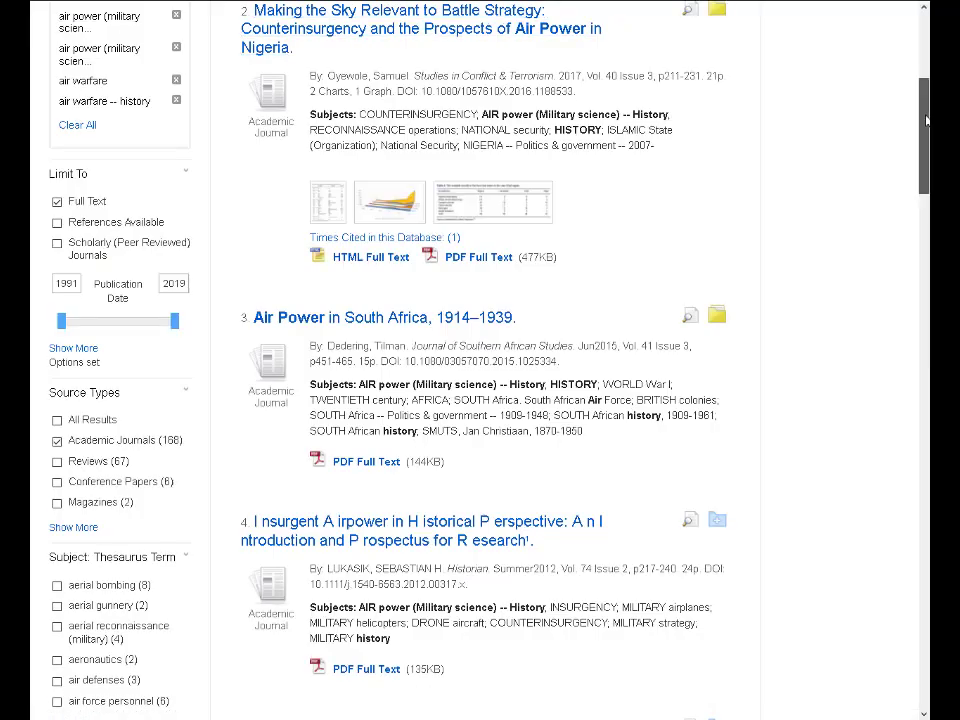
scroll(926, 120, up, 4)
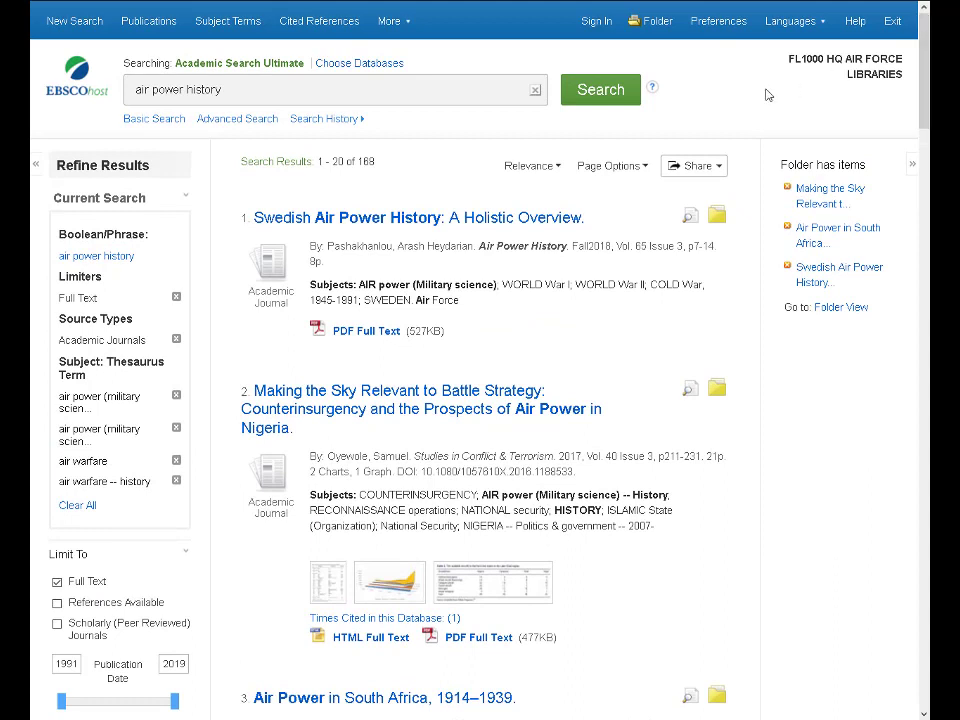
- Open Folder Contents with its three saved articles and tick Select / deselect all
click(658, 22)
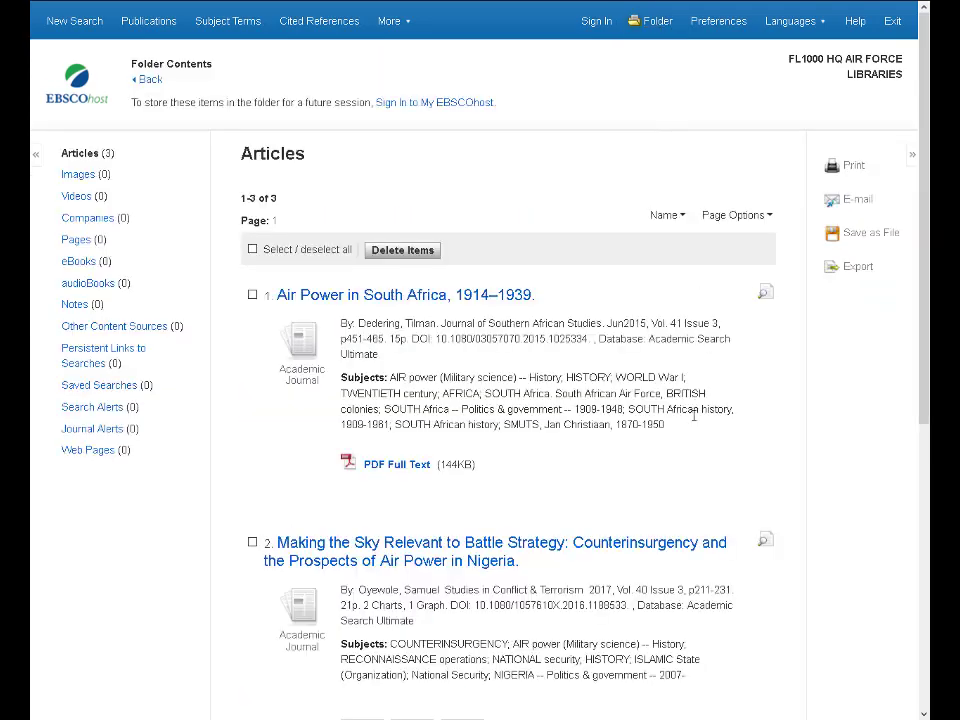
scroll(692, 415, down, 3)
scroll(692, 415, down, 1)
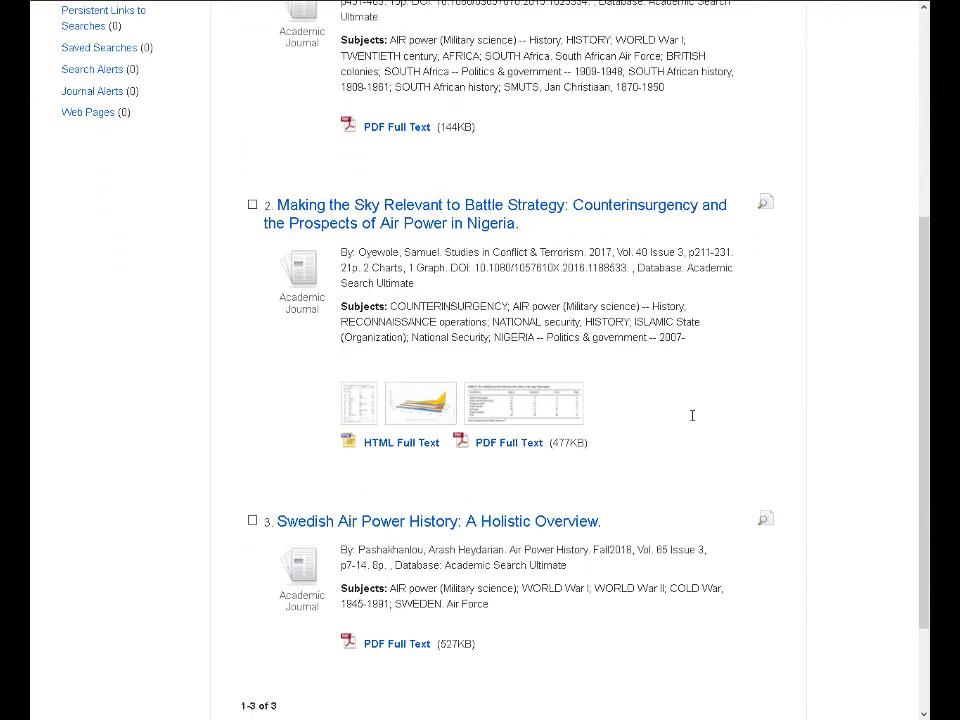
scroll(690, 416, up, 4)
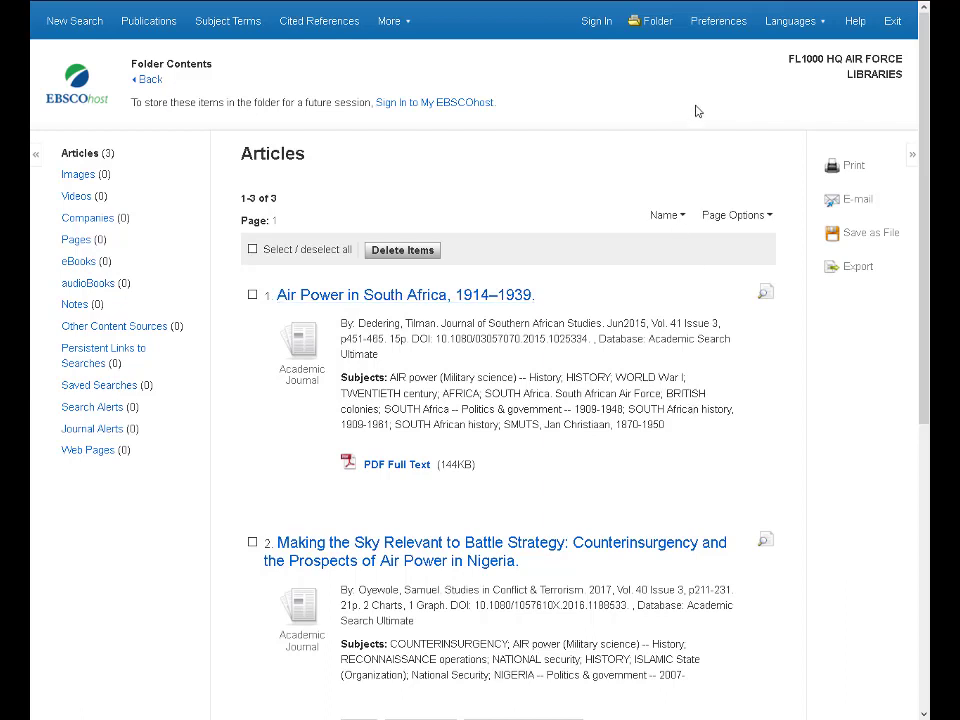
click(253, 251)
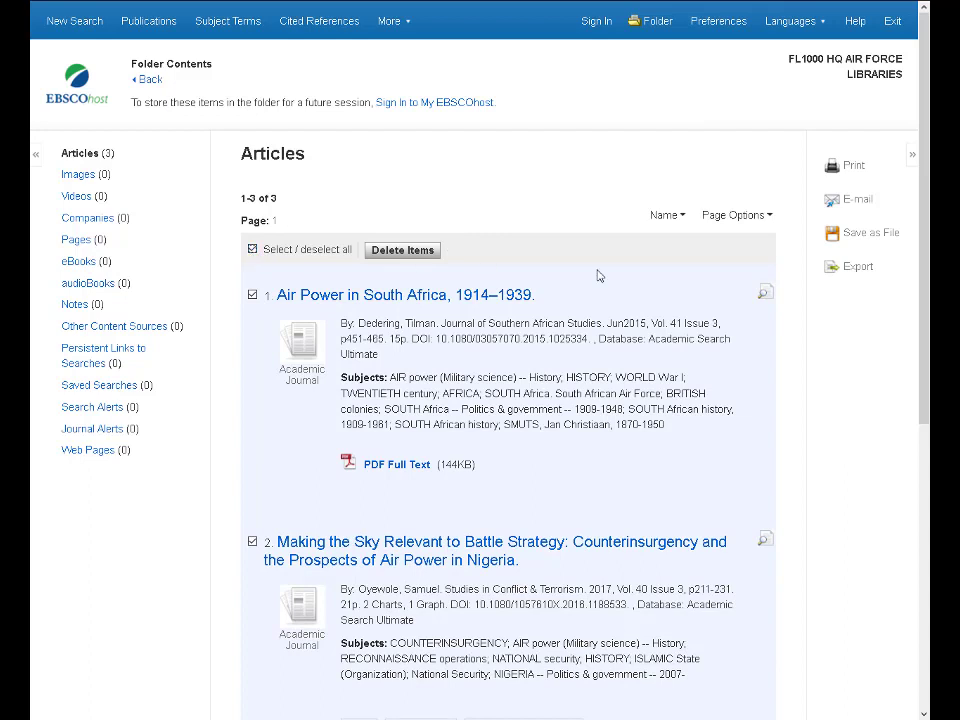
click(833, 203)
- Go to the My EBSCOhost sign-in page and open the Create Account form, scrolling through its fields
click(409, 106)
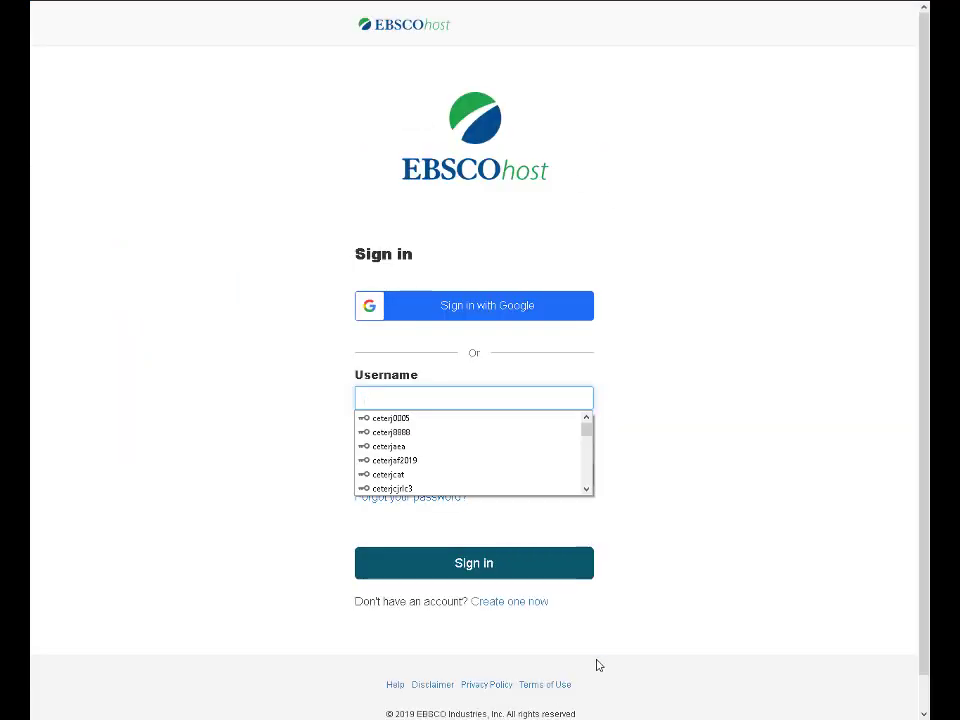
click(509, 603)
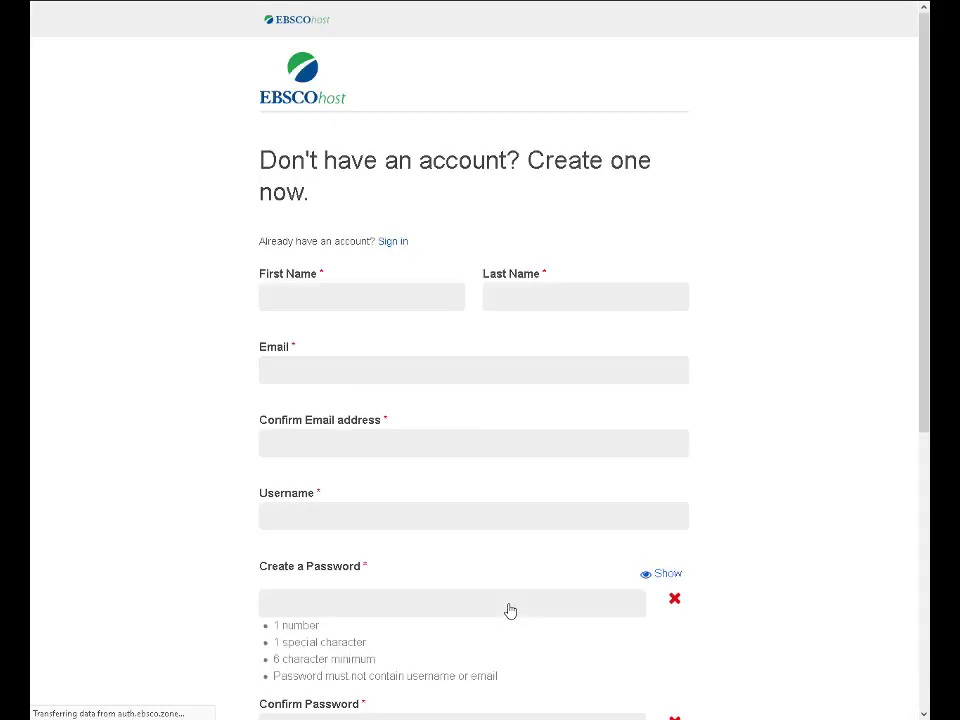
scroll(906, 604, down, 3)
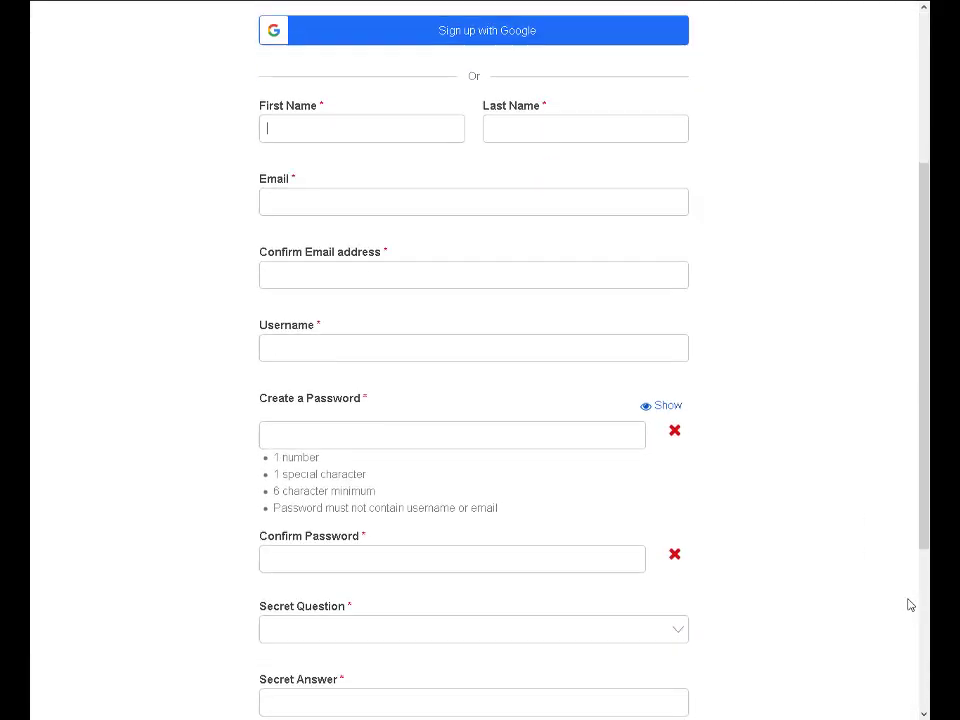
scroll(910, 604, down, 3)
scroll(910, 604, up, 4)
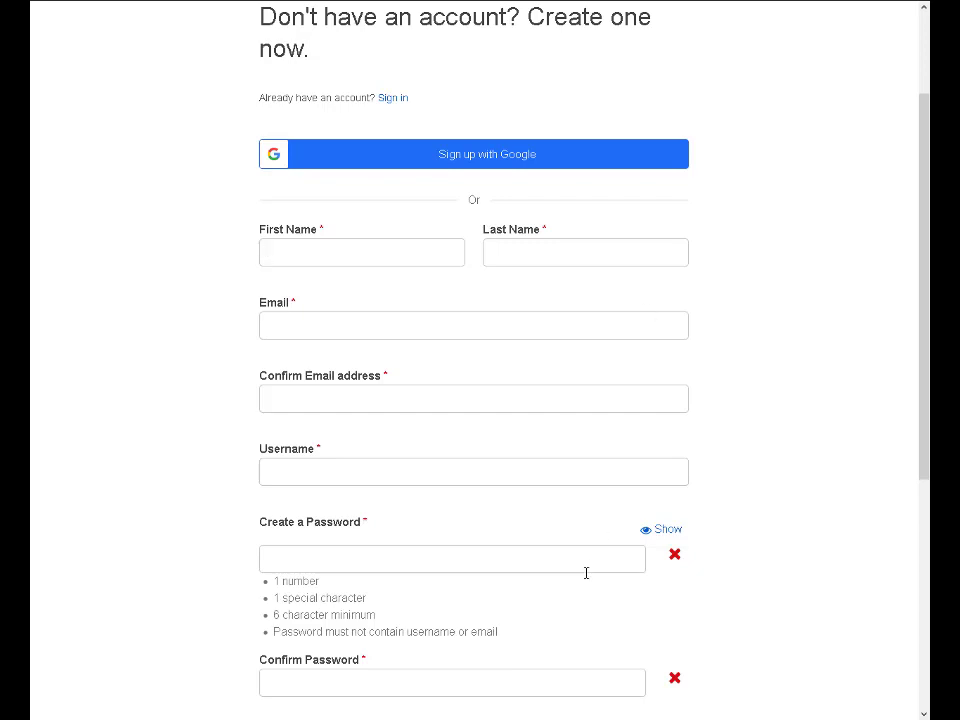
scroll(586, 572, down, 3)
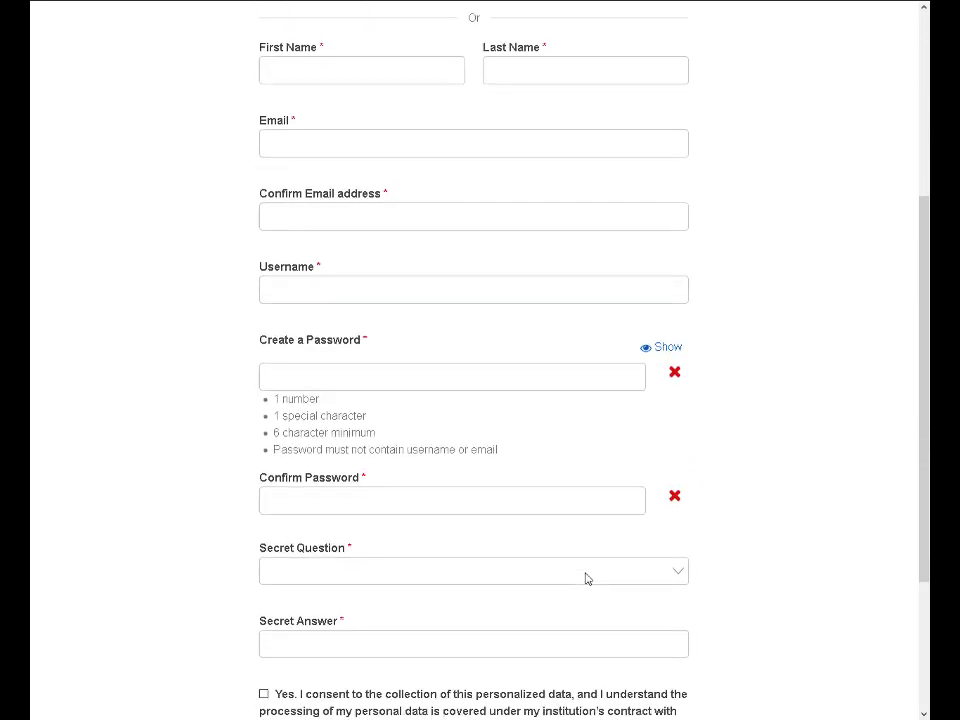
scroll(320, 189, up, 5)
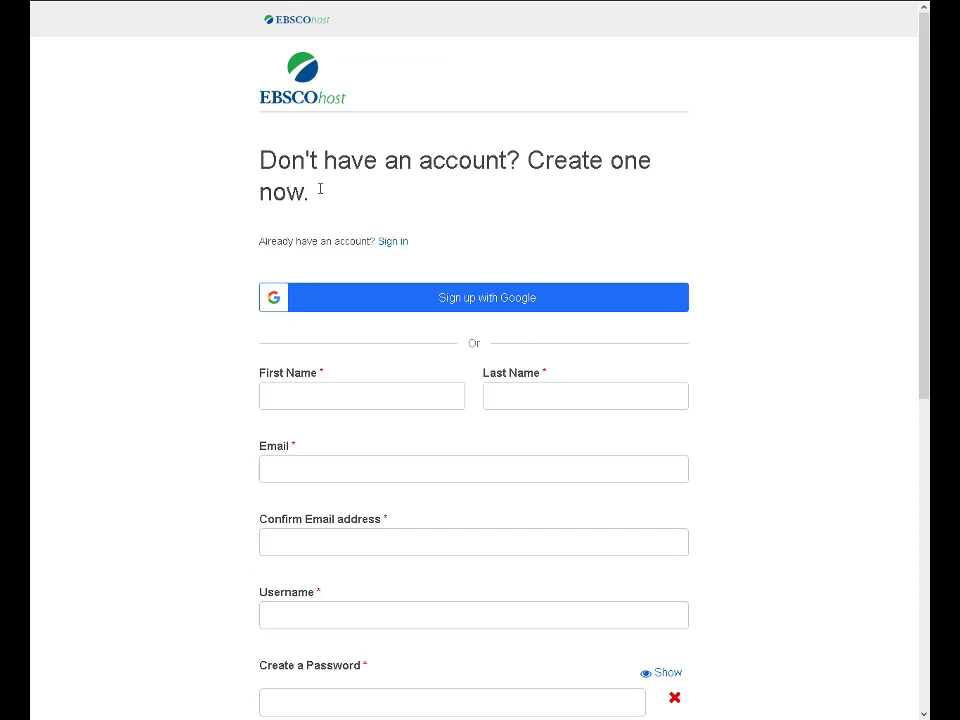
- Back on the sign-in page, enter the account username, pick the saved login and sign in
mouse_move(165, 47)
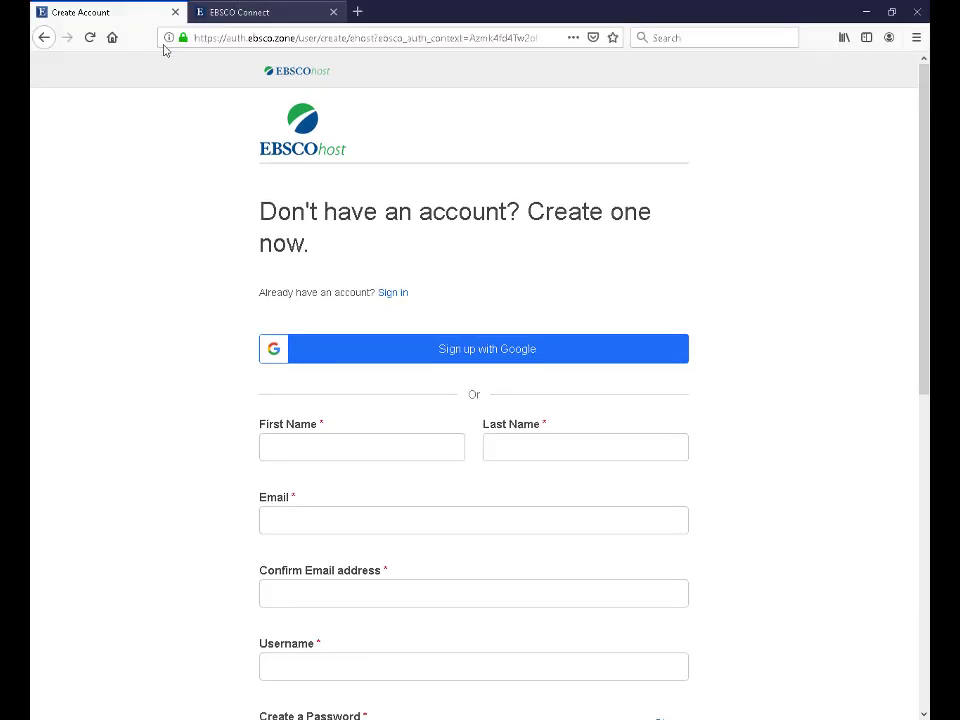
click(43, 38)
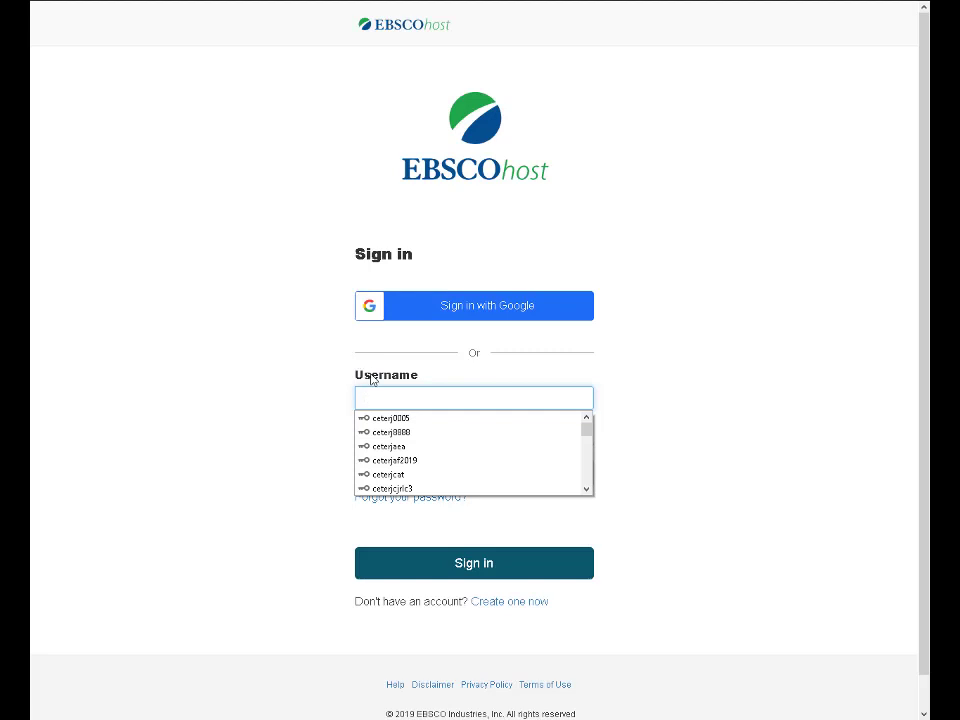
text(ceter)
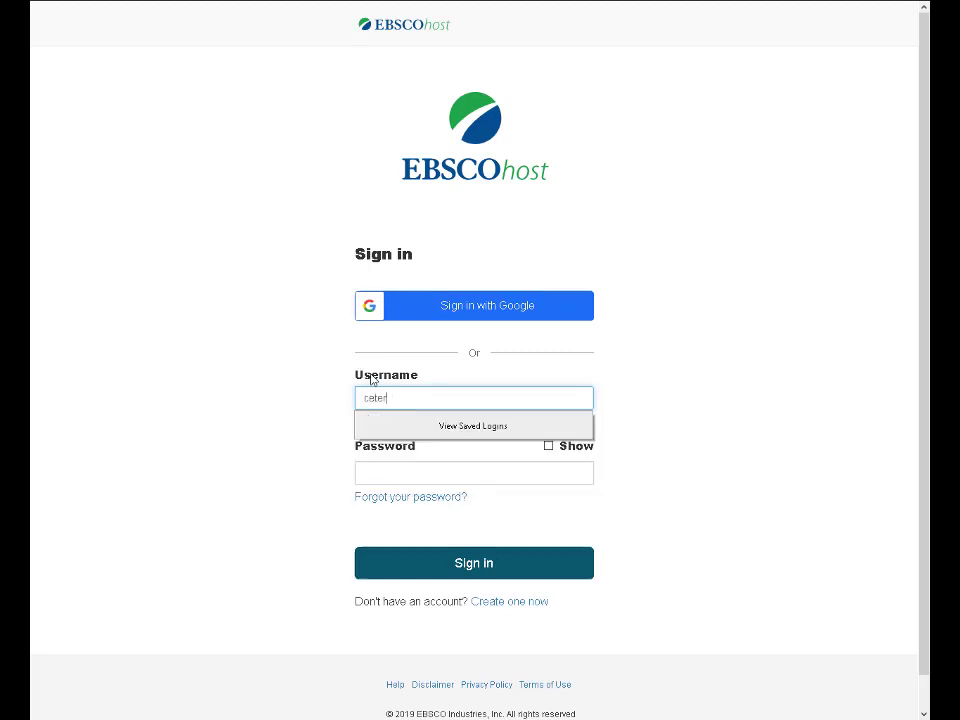
text(jaf)
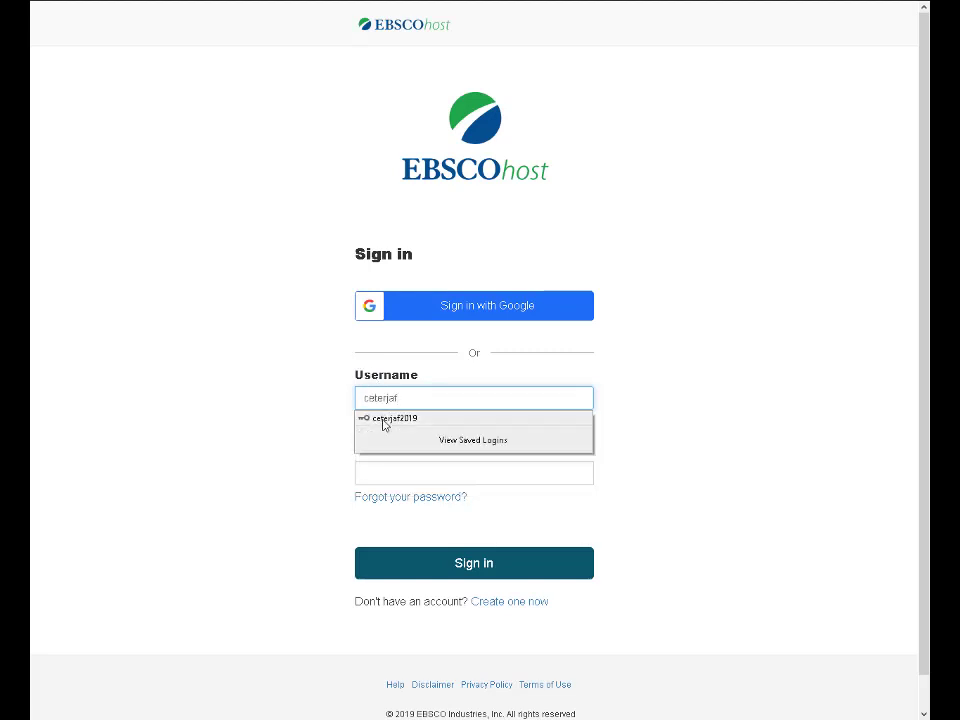
click(390, 418)
click(506, 578)
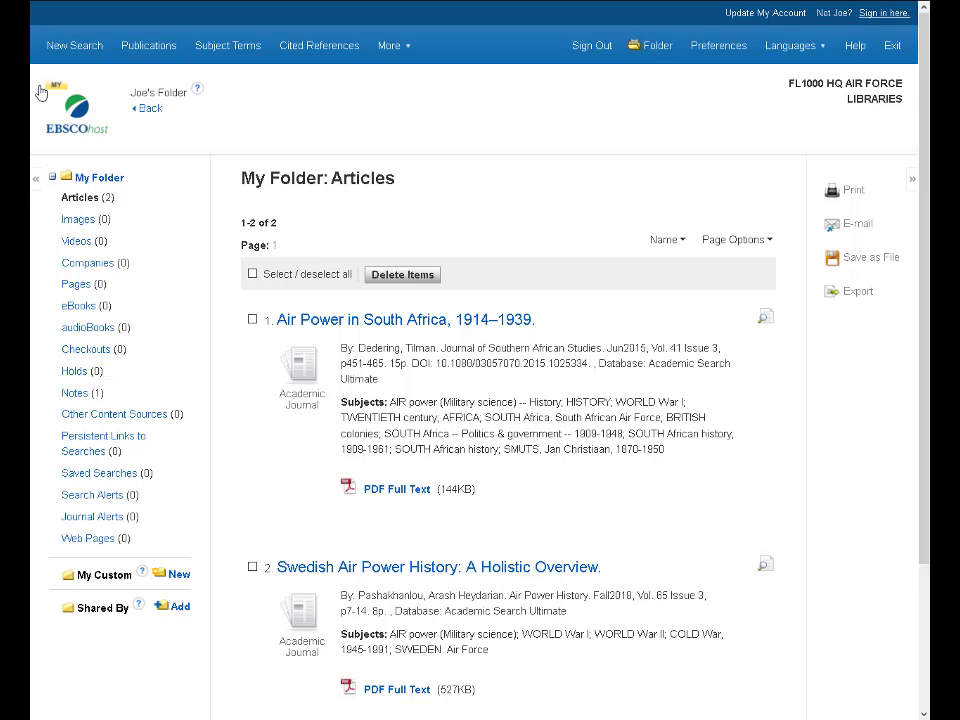
- From the air power history results, uncheck Academic Search Ultimate and check Middle Search Plus in Choose Databases
click(151, 110)
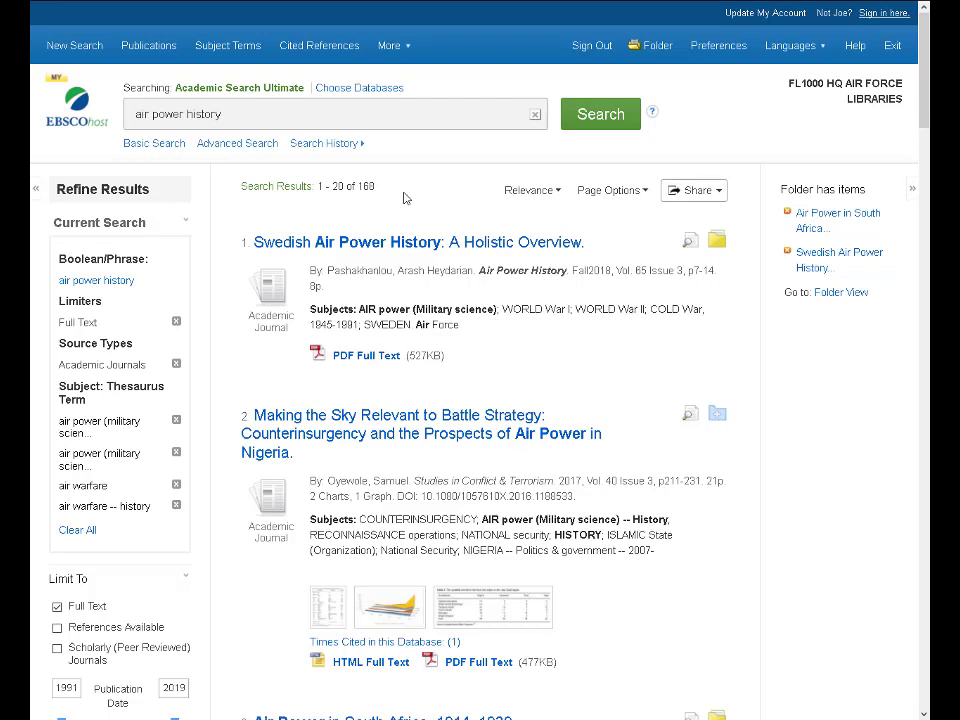
click(355, 88)
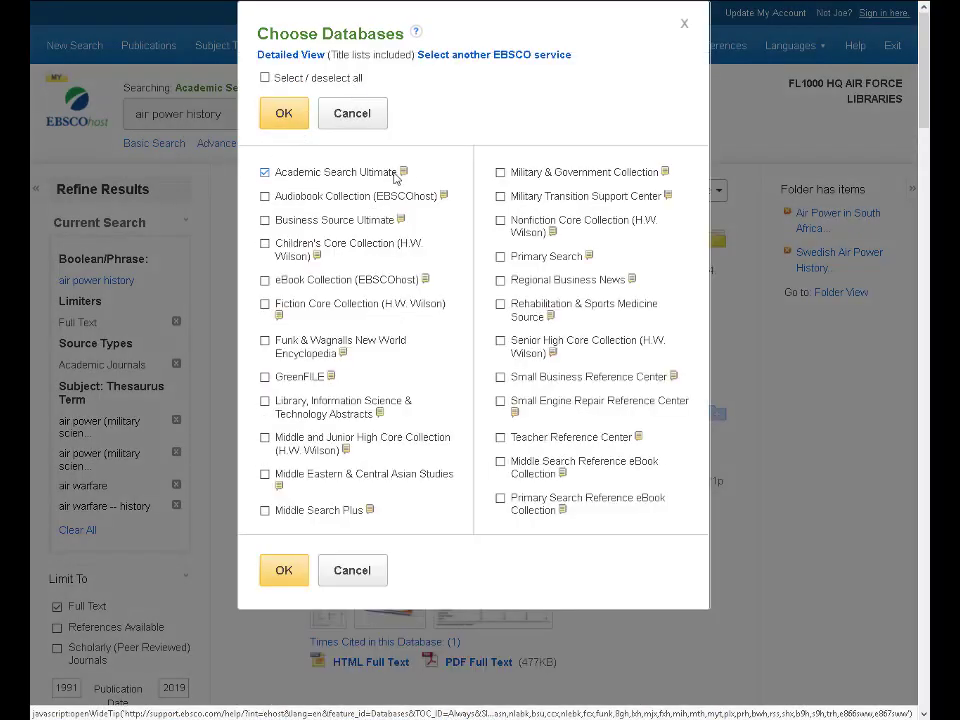
click(264, 172)
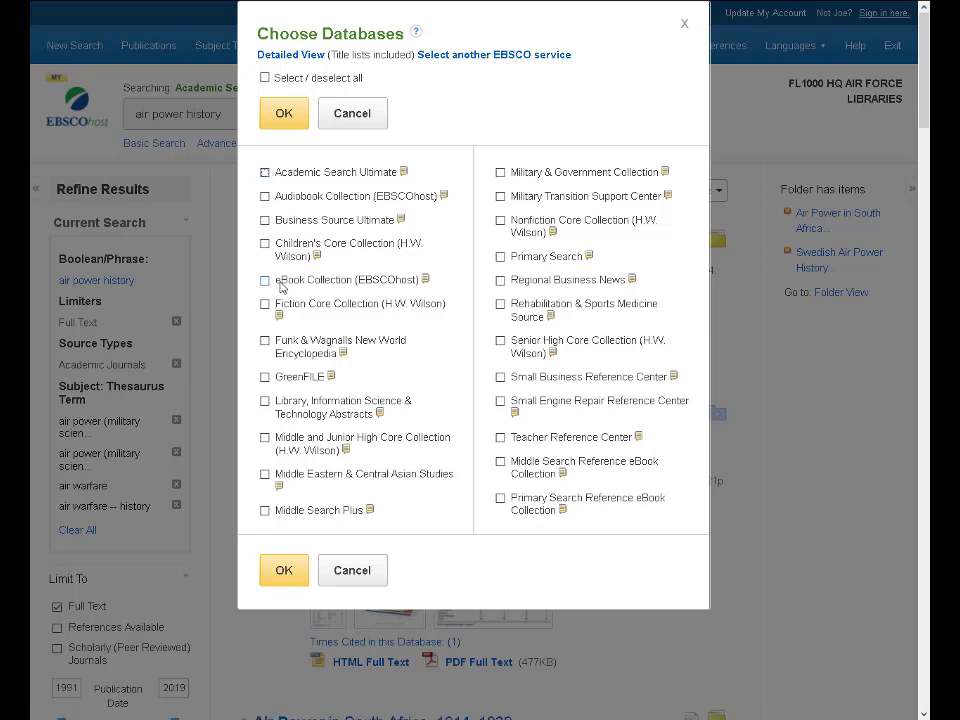
click(264, 510)
- Confirm Middle Search Plus, replace the query with 'outer space' and browse the 2,716 results
click(283, 572)
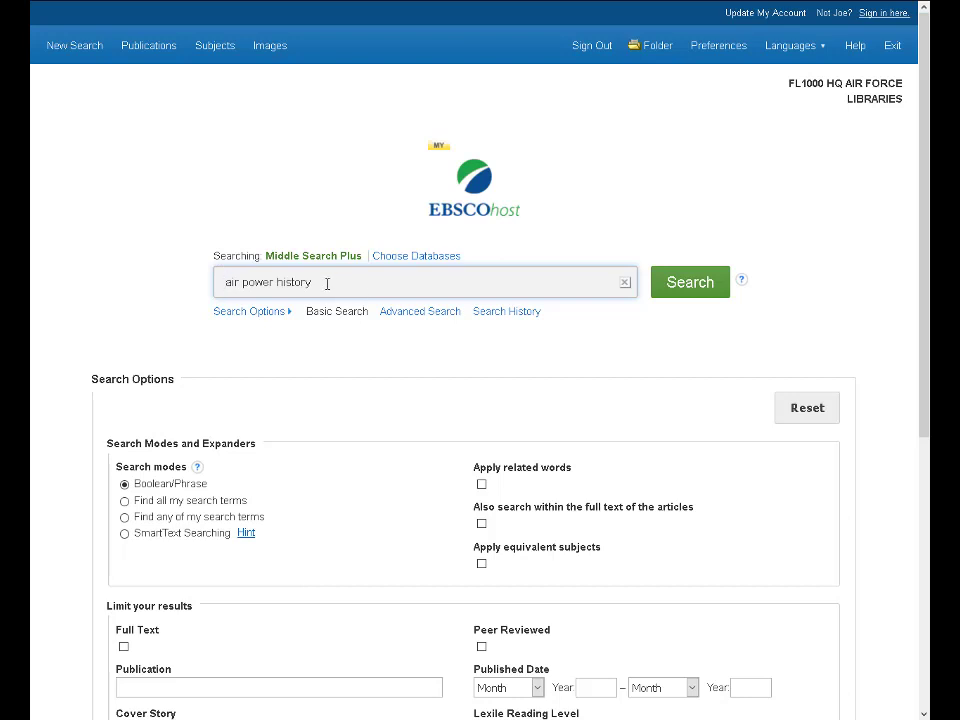
triple_click(327, 284)
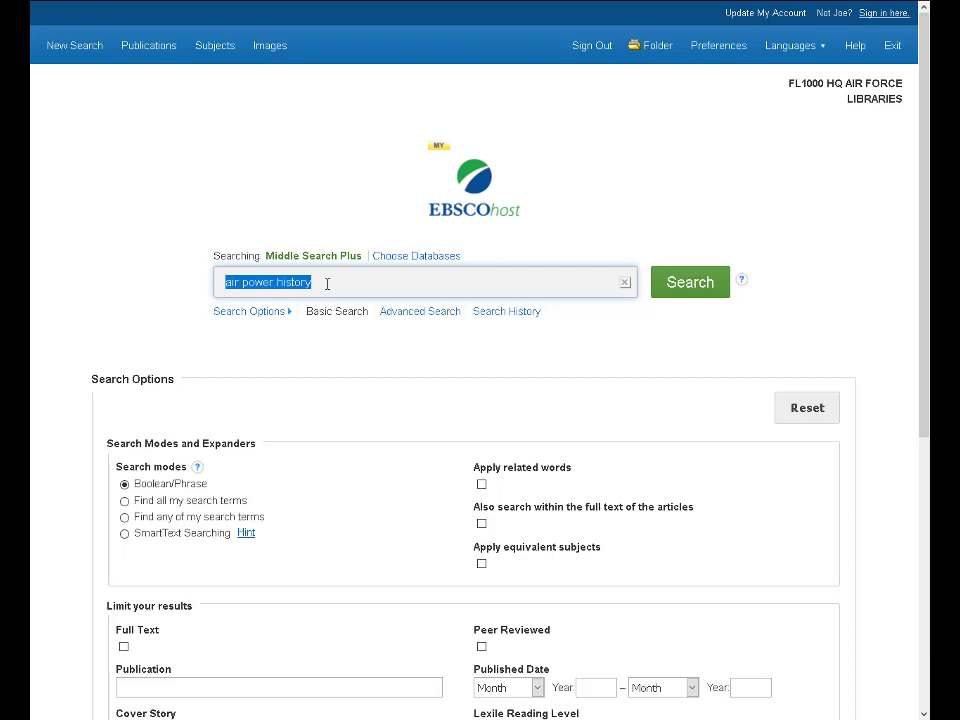
text(out)
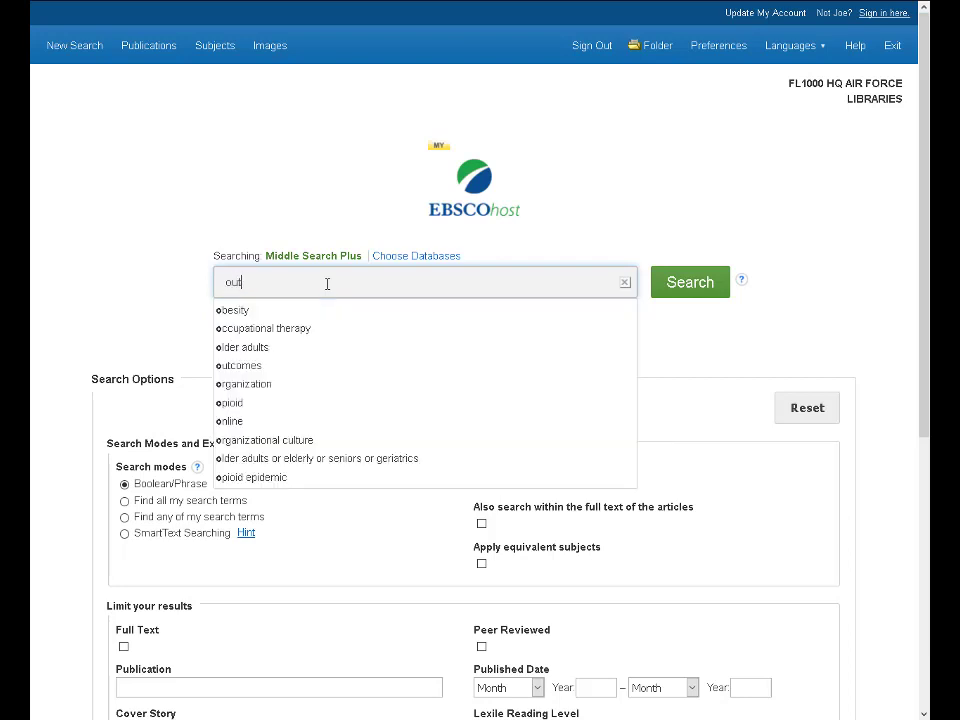
text(er space)
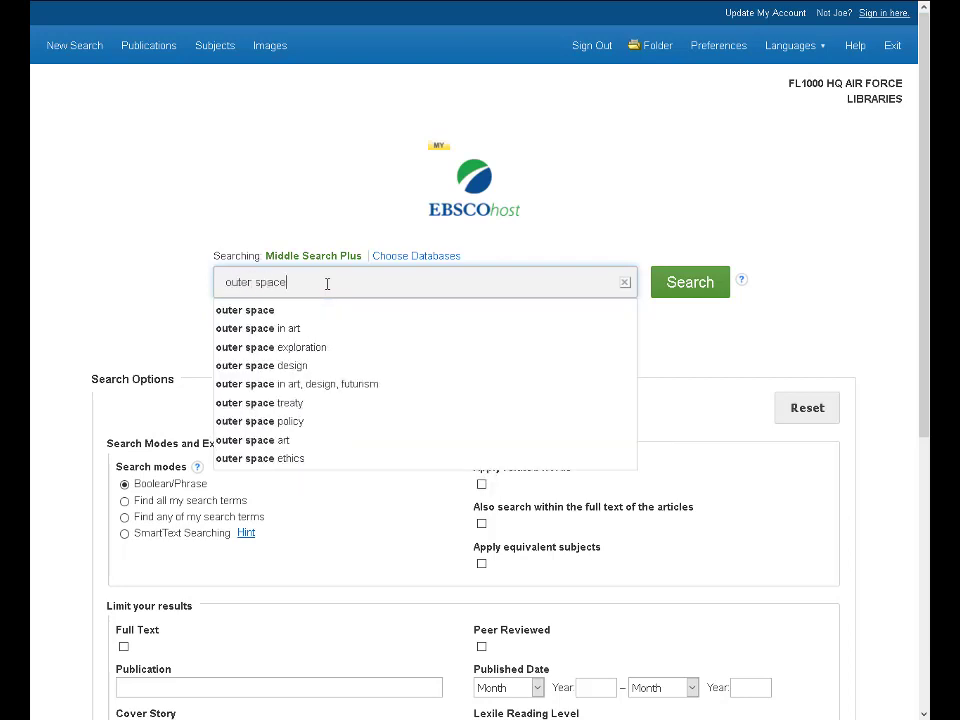
key(Return)
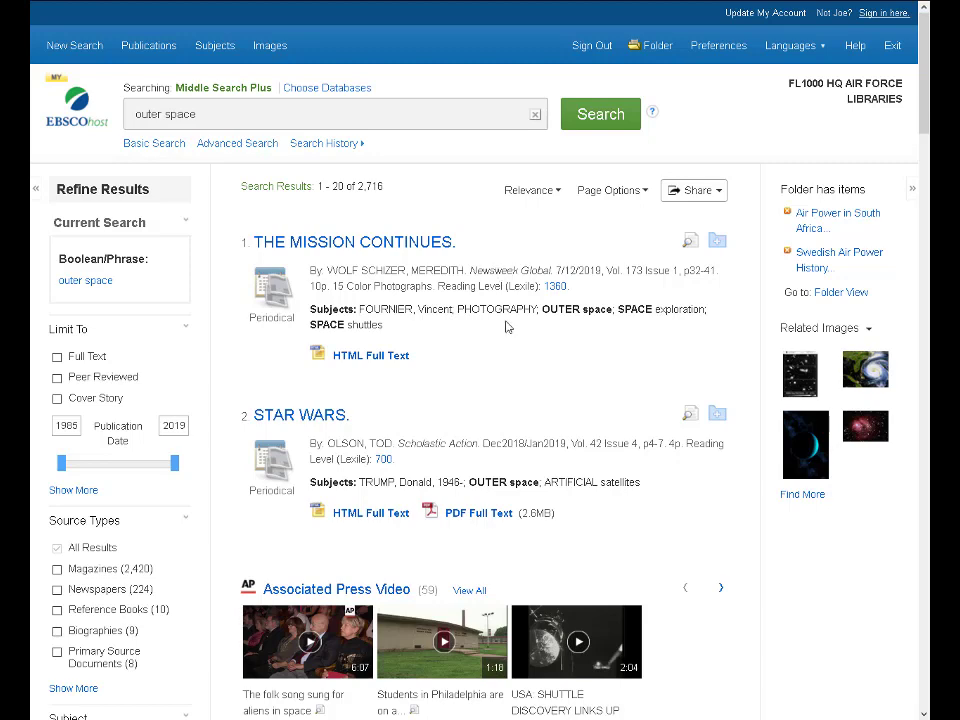
scroll(489, 439, down, 3)
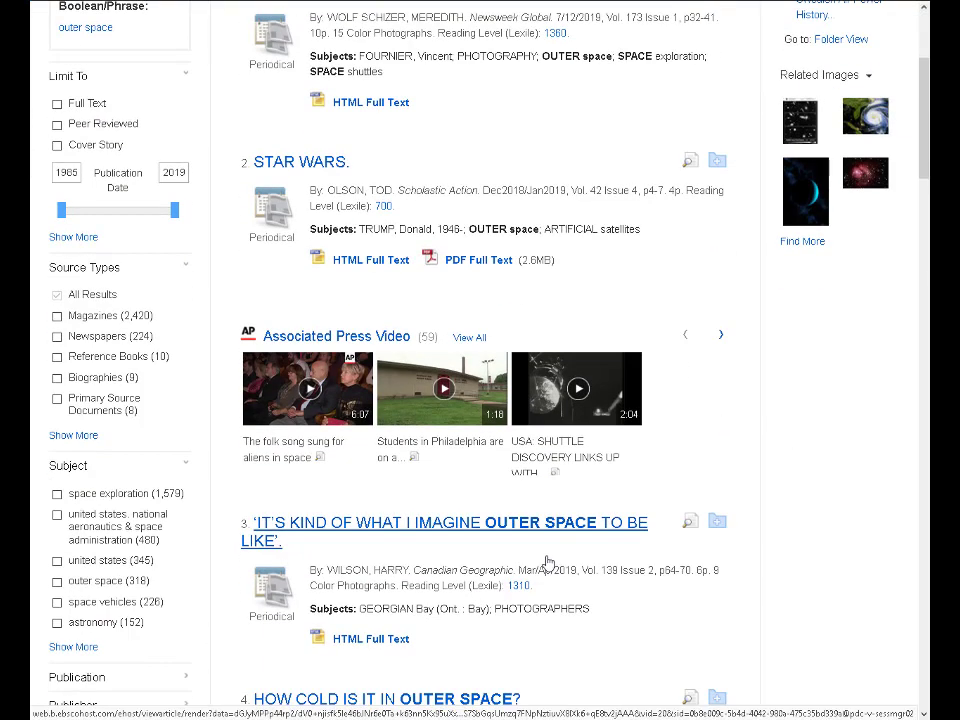
scroll(517, 591, down, 1)
scroll(517, 591, down, 2)
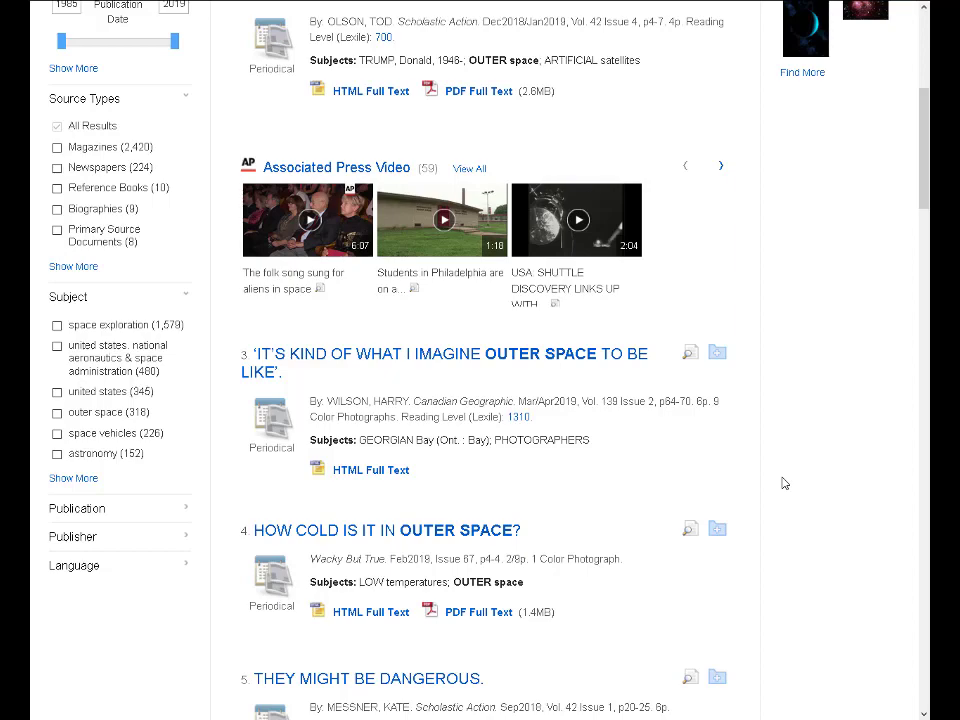
scroll(784, 483, up, 4)
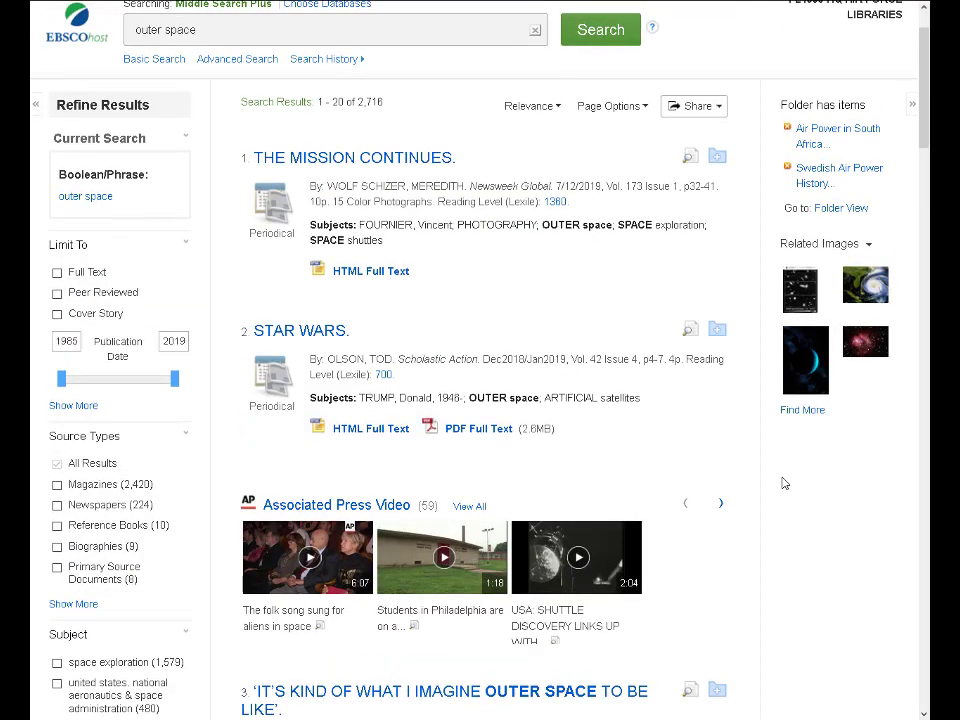
scroll(760, 482, up, 1)
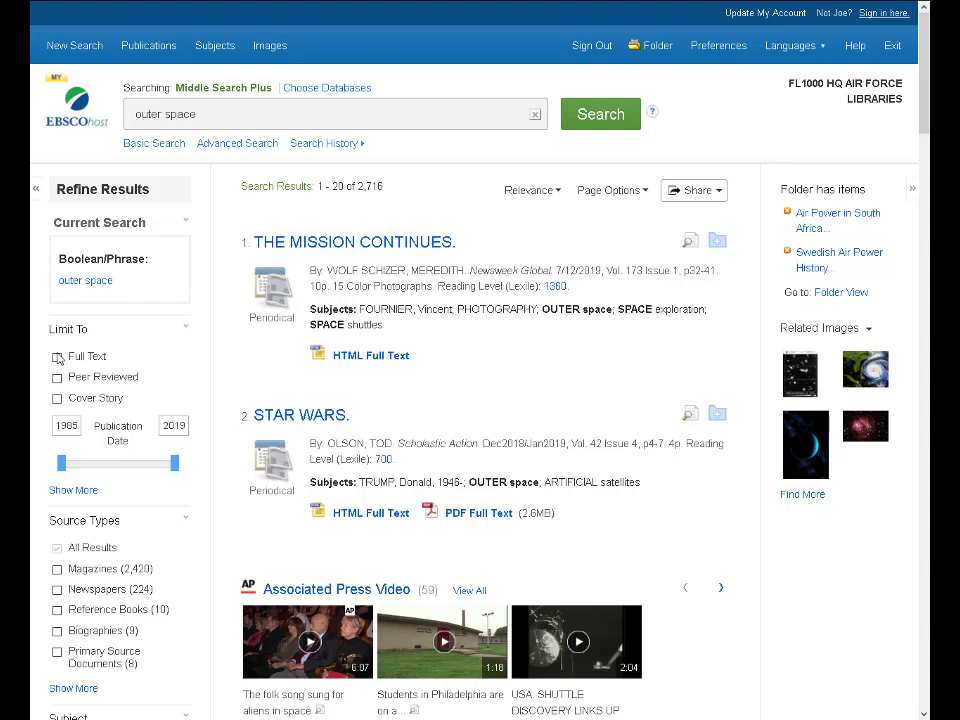
- Tick Full Text under Limit To and Magazines under Source Types, leaving 2,121 articles
click(57, 357)
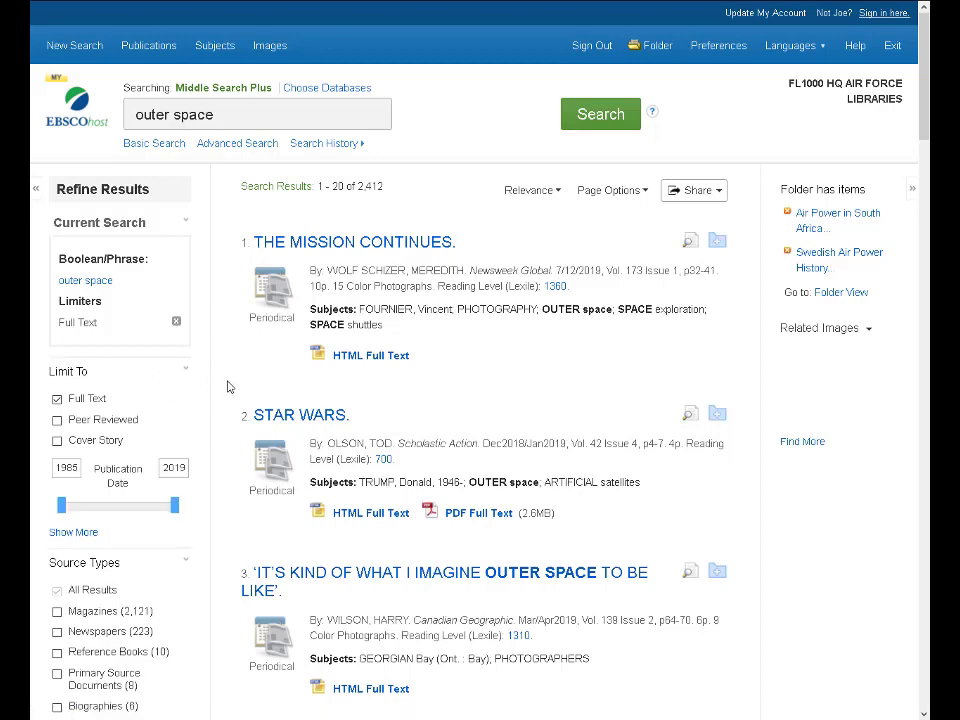
scroll(228, 387, down, 1)
scroll(228, 387, down, 3)
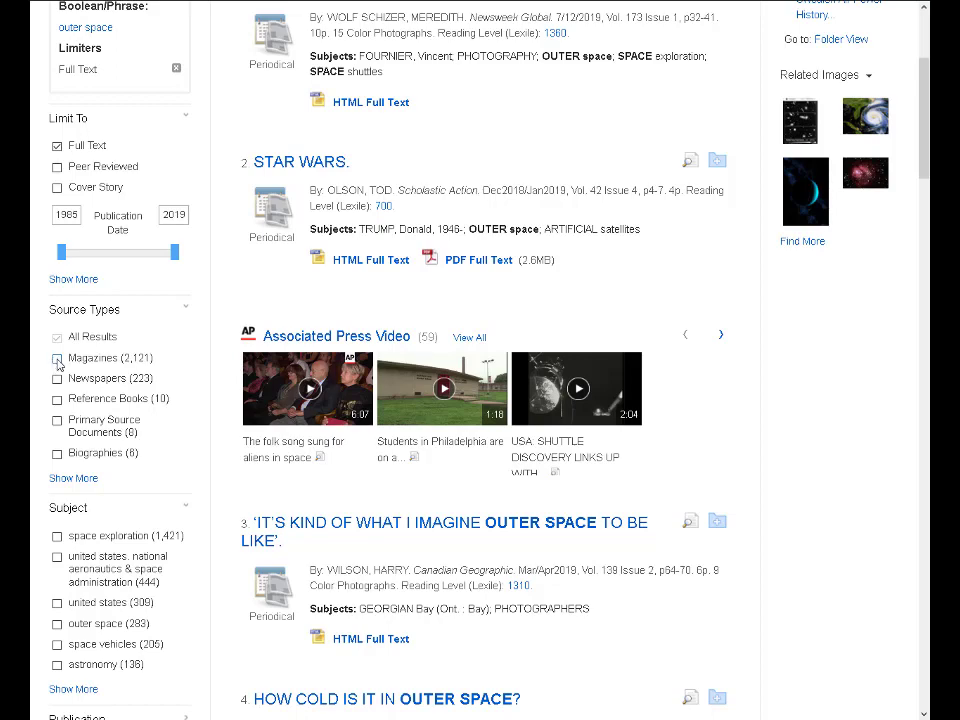
click(57, 359)
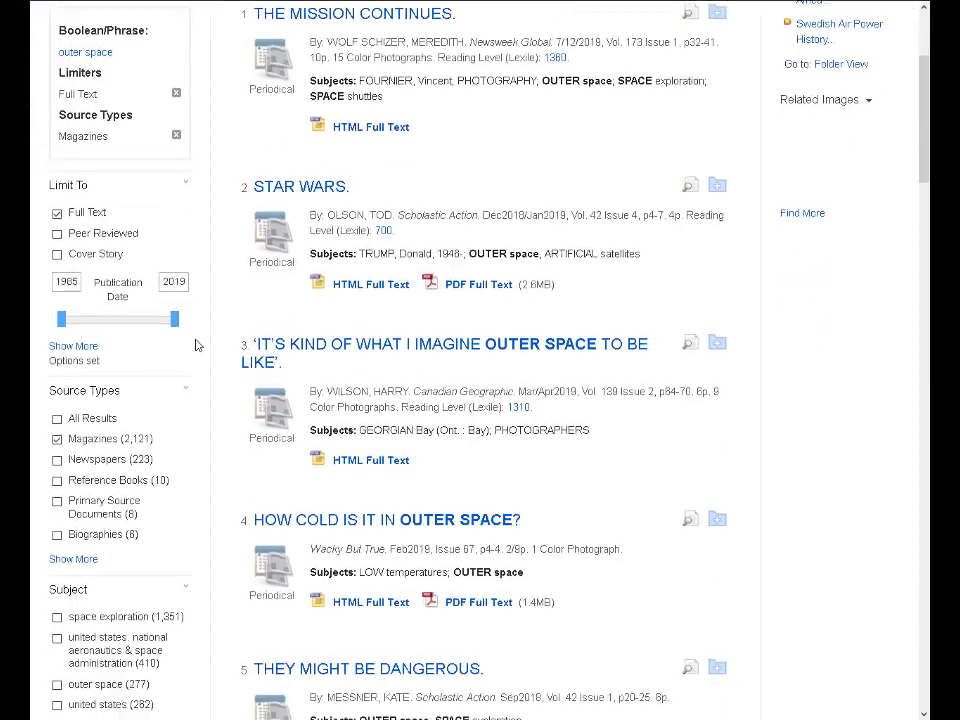
scroll(195, 345, down, 3)
scroll(156, 386, up, 3)
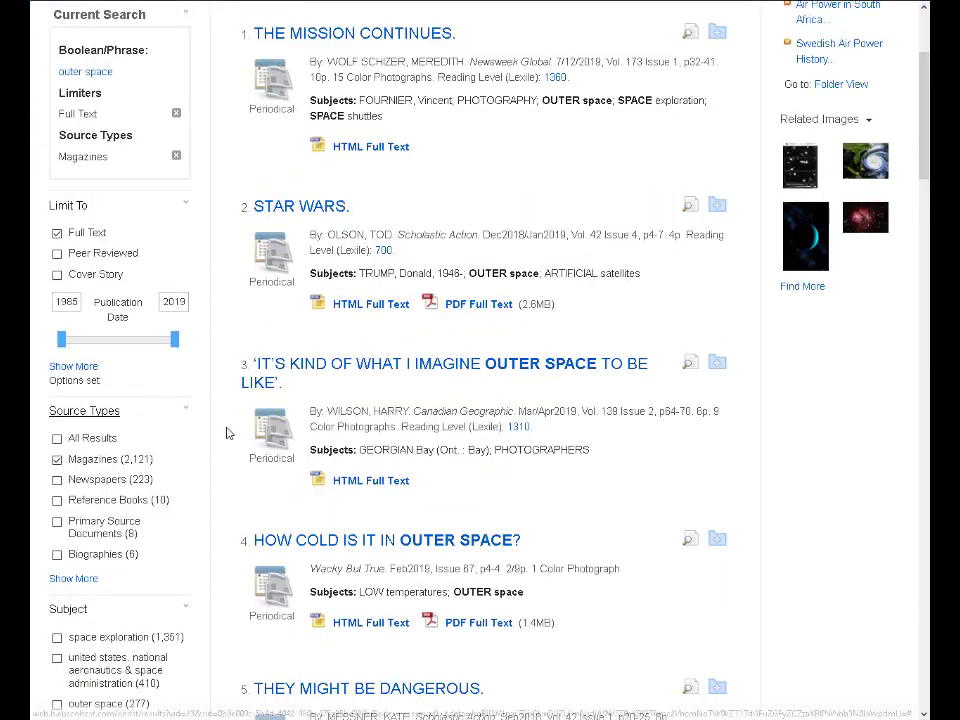
scroll(226, 440, down, 5)
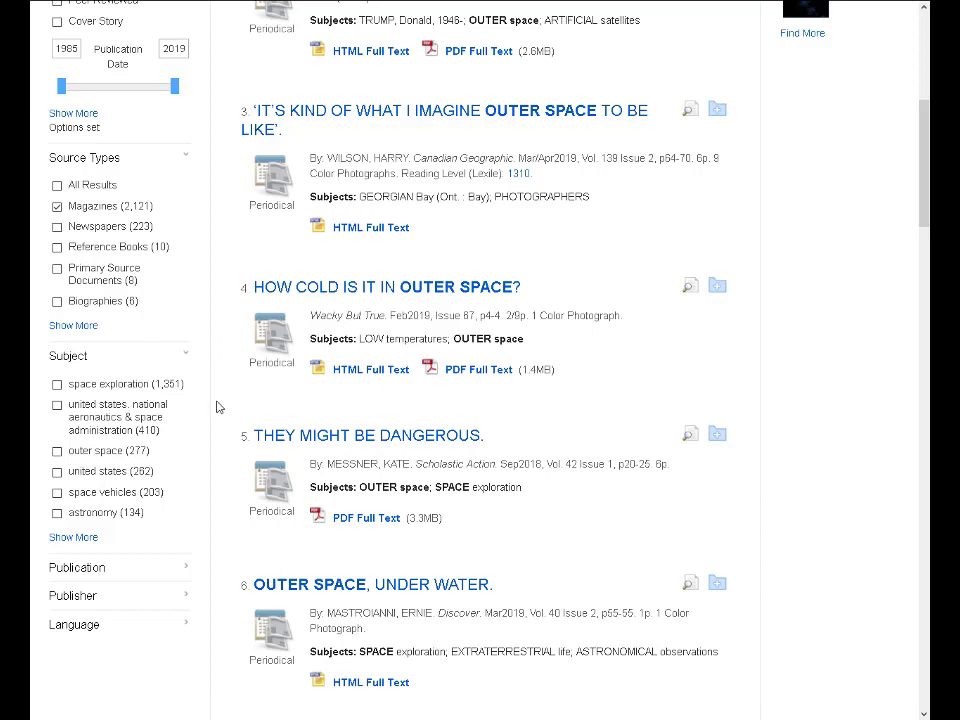
- Sort the full subject list by name and filter to astronomers, astronomical observations, astronomy and galaxies (247 results)
click(76, 538)
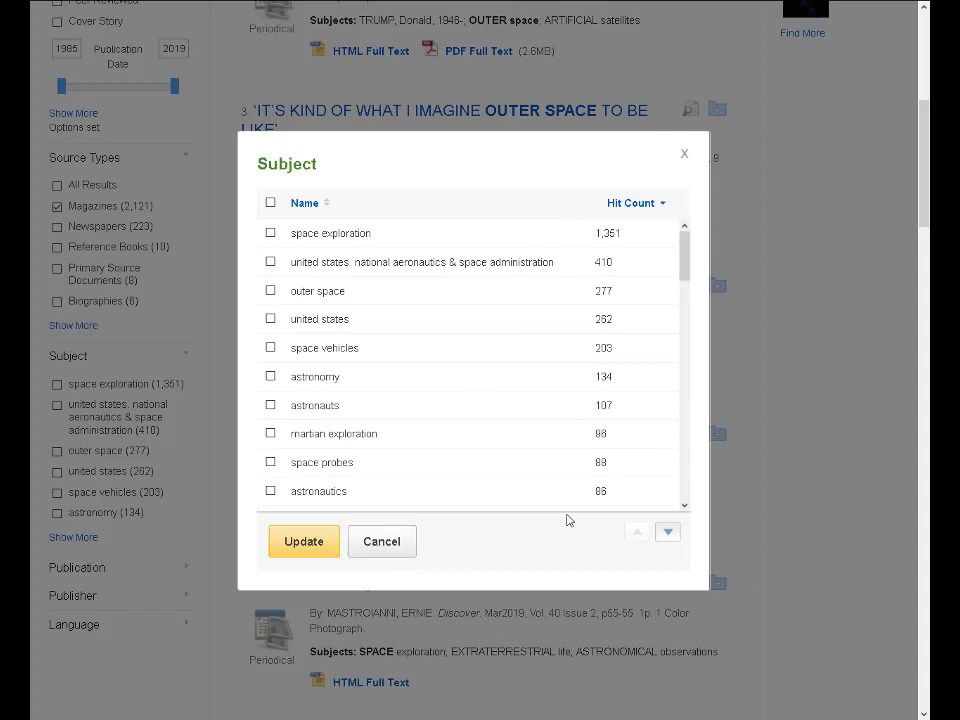
click(311, 545)
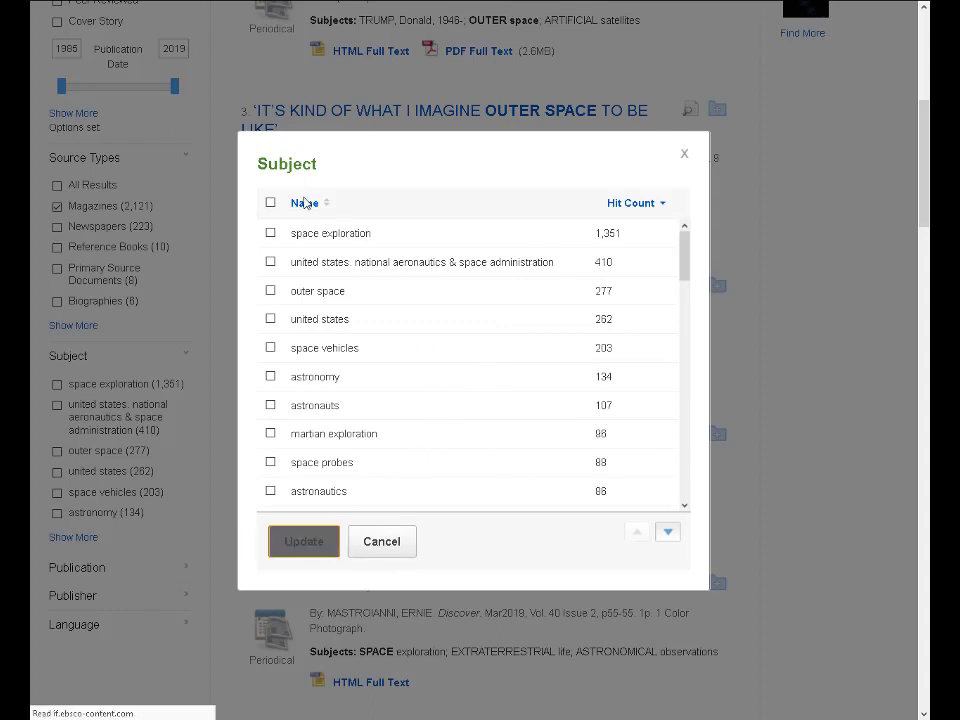
scroll(182, 432, down, 5)
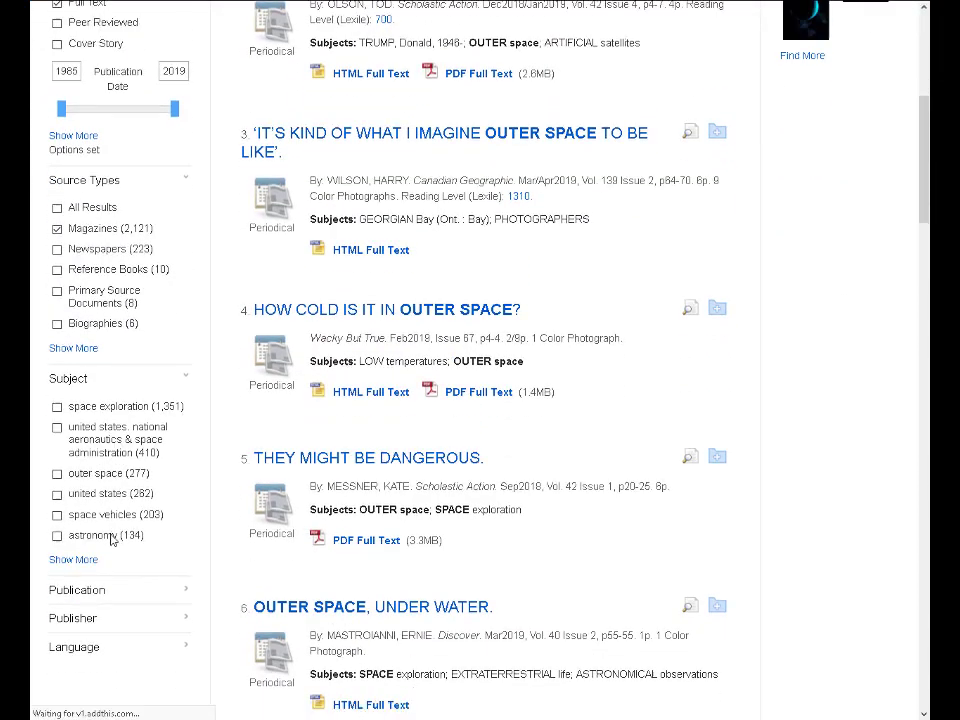
click(64, 559)
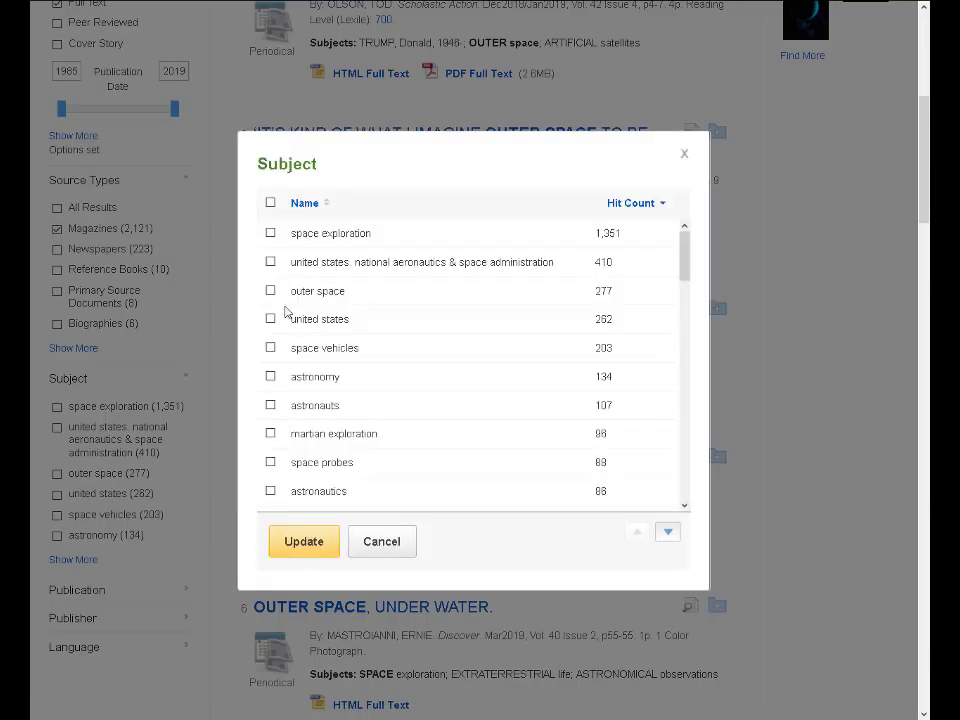
click(302, 204)
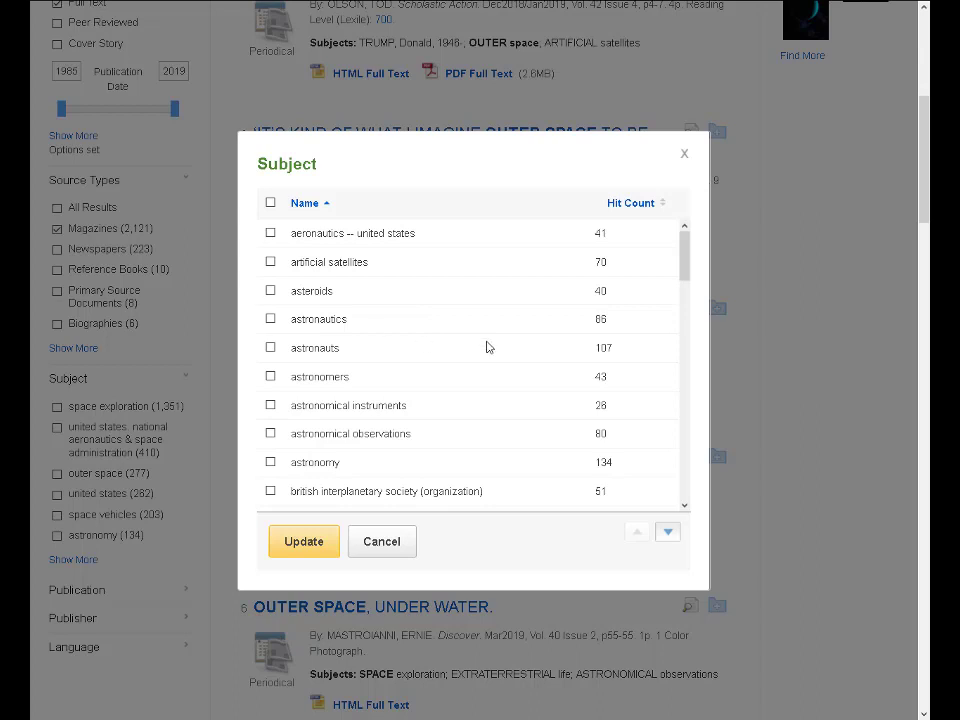
scroll(487, 347, down, 2)
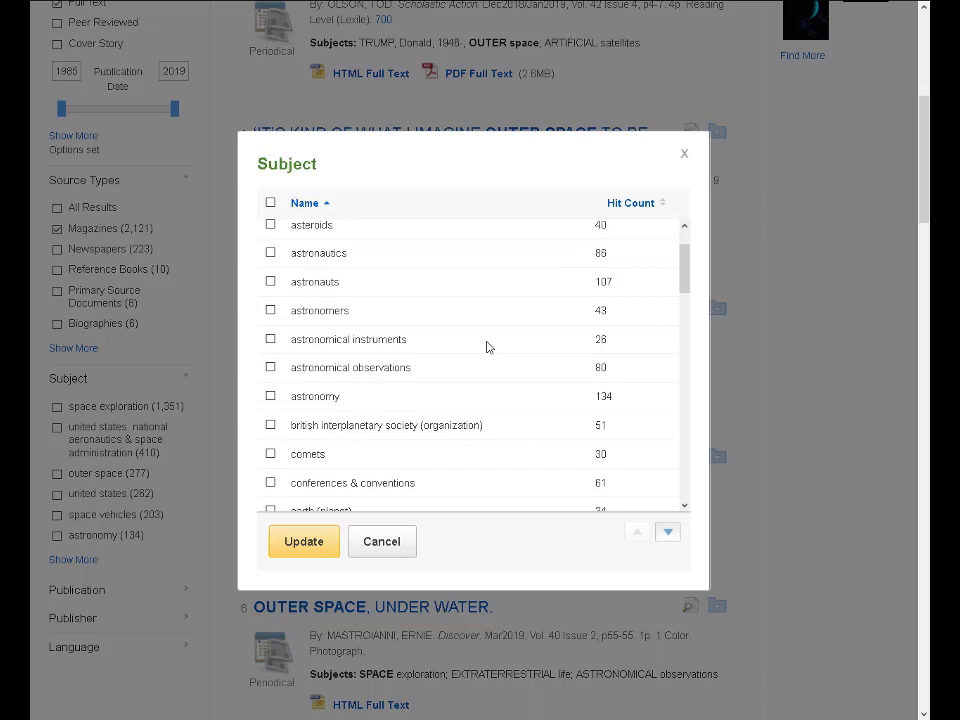
click(271, 310)
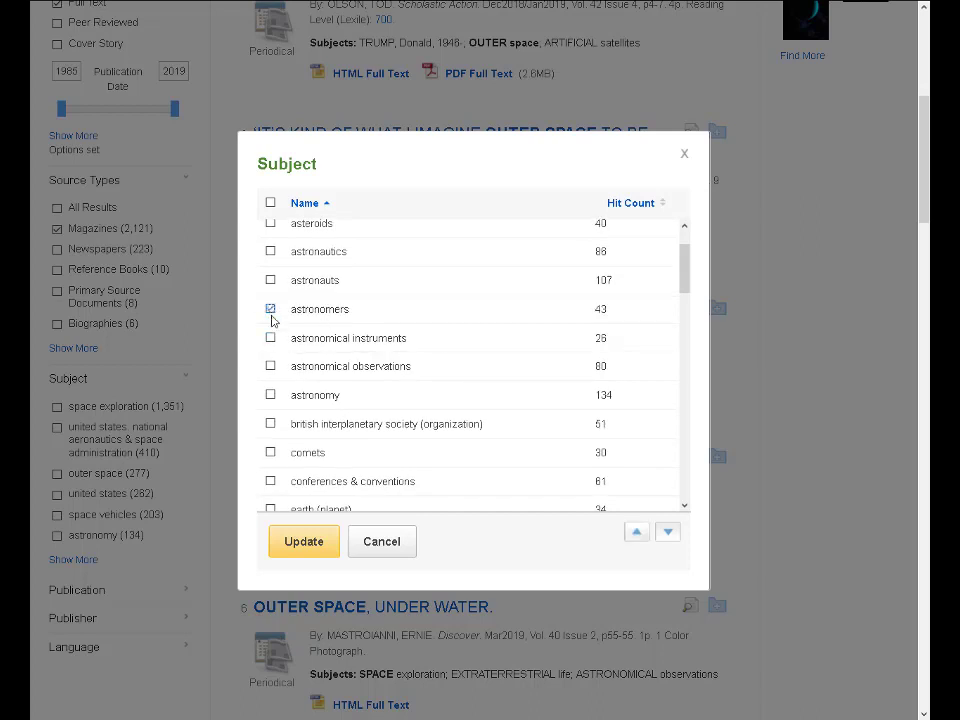
click(271, 366)
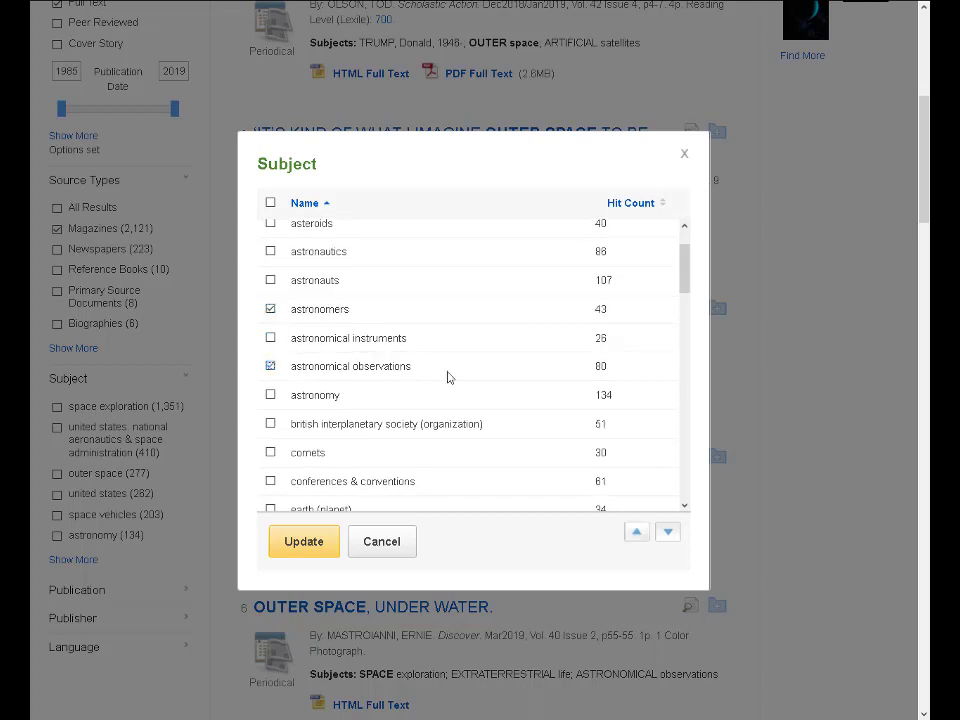
click(271, 396)
scroll(467, 409, down, 3)
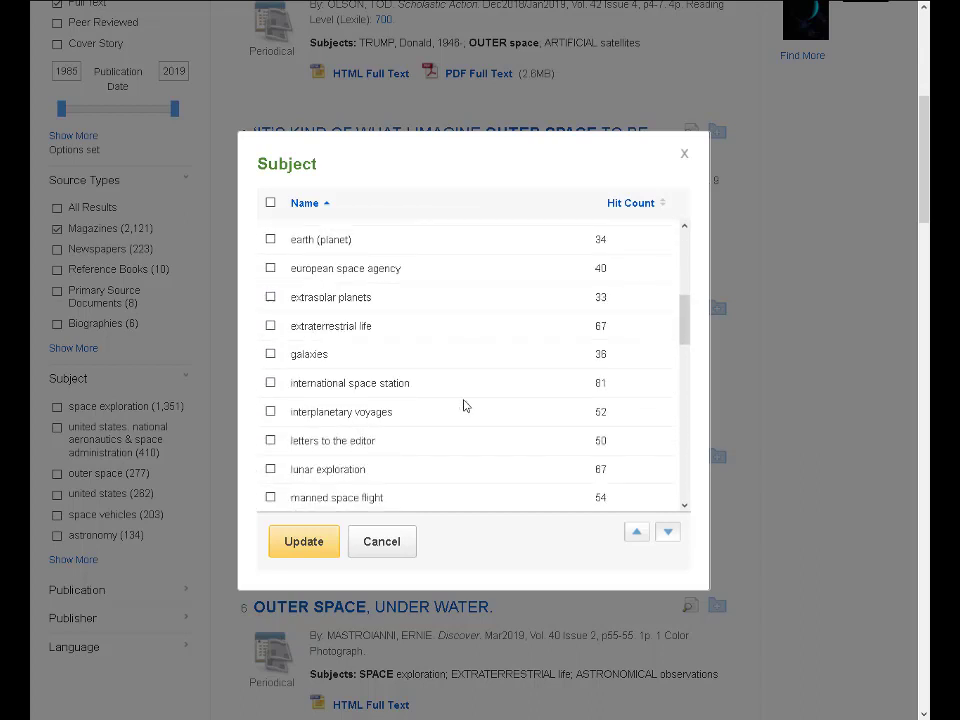
click(271, 355)
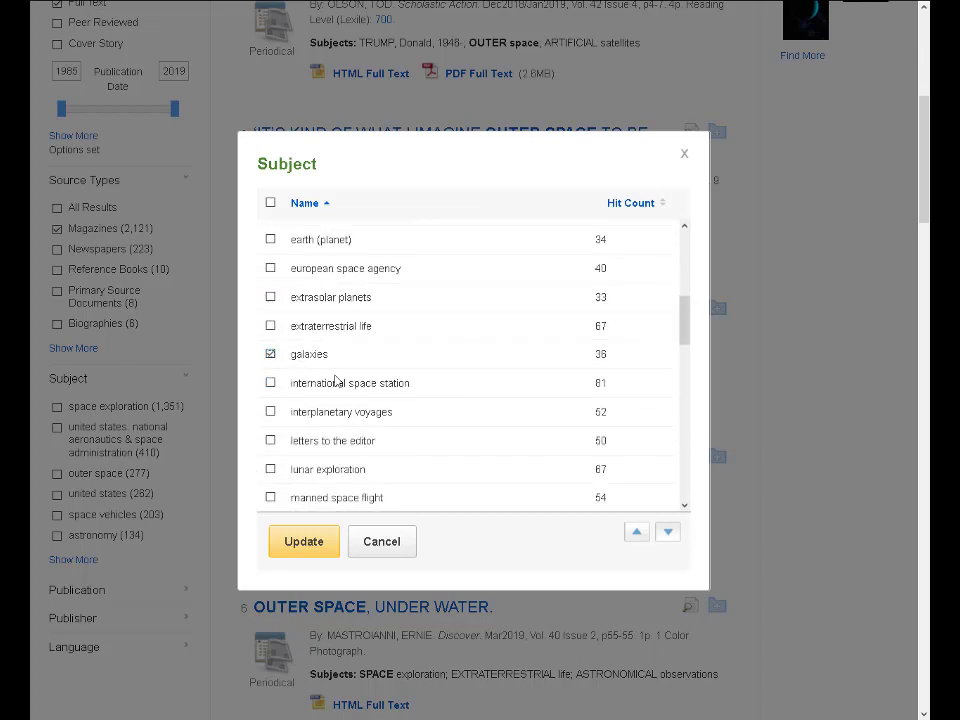
click(296, 543)
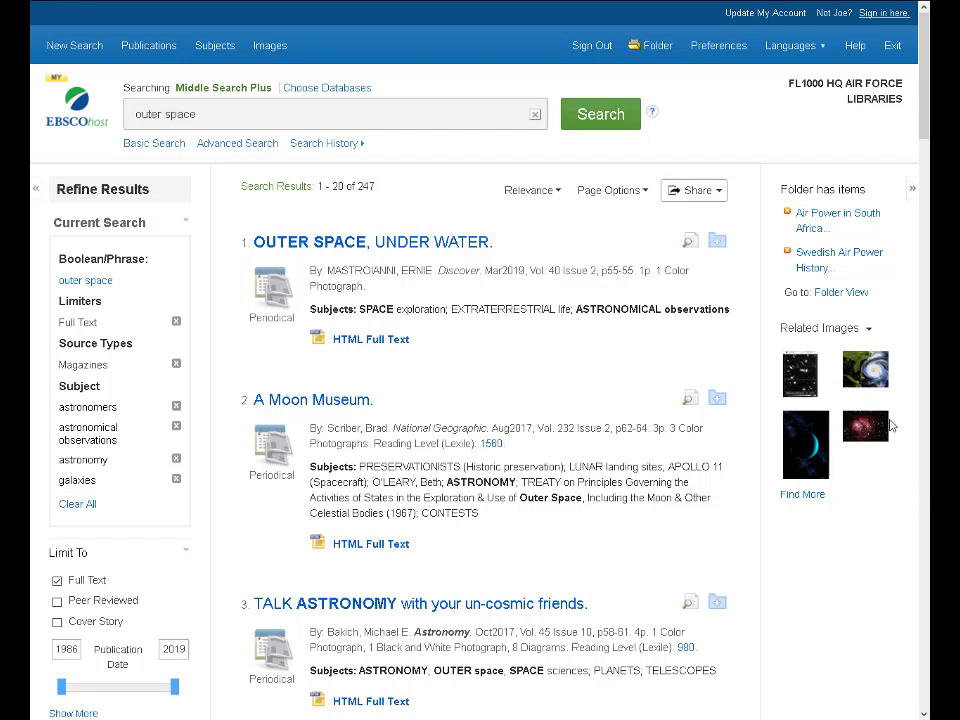
- Add result 1, 'OUTER SPACE, UNDER WATER.', to the folder beside the two air power articles
mouse_move(887, 427)
mouse_move(826, 473)
mouse_move(806, 373)
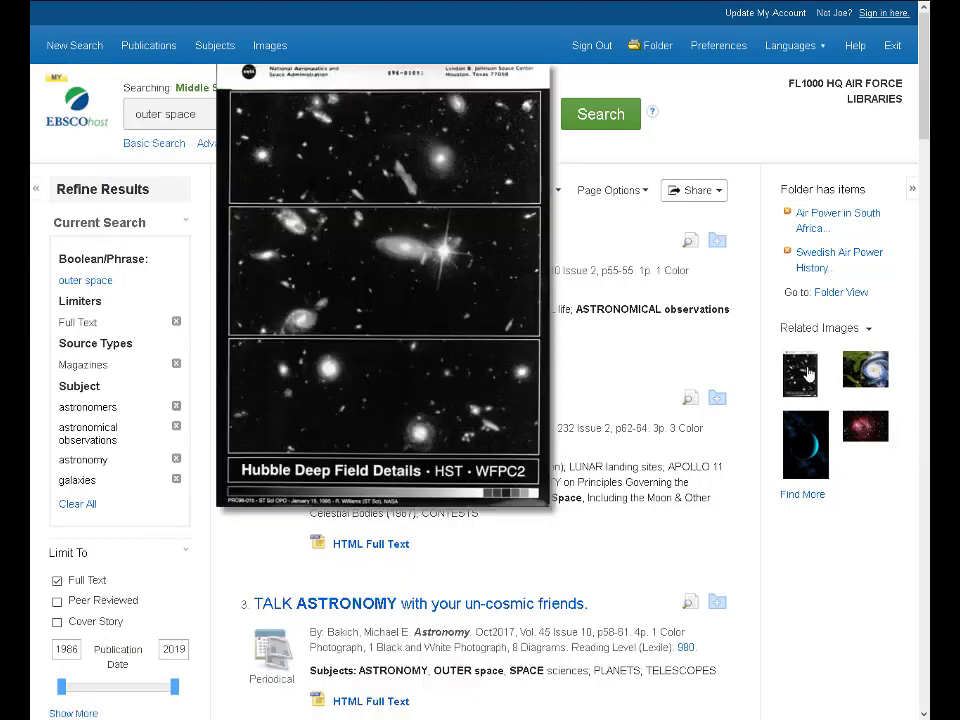
mouse_move(878, 373)
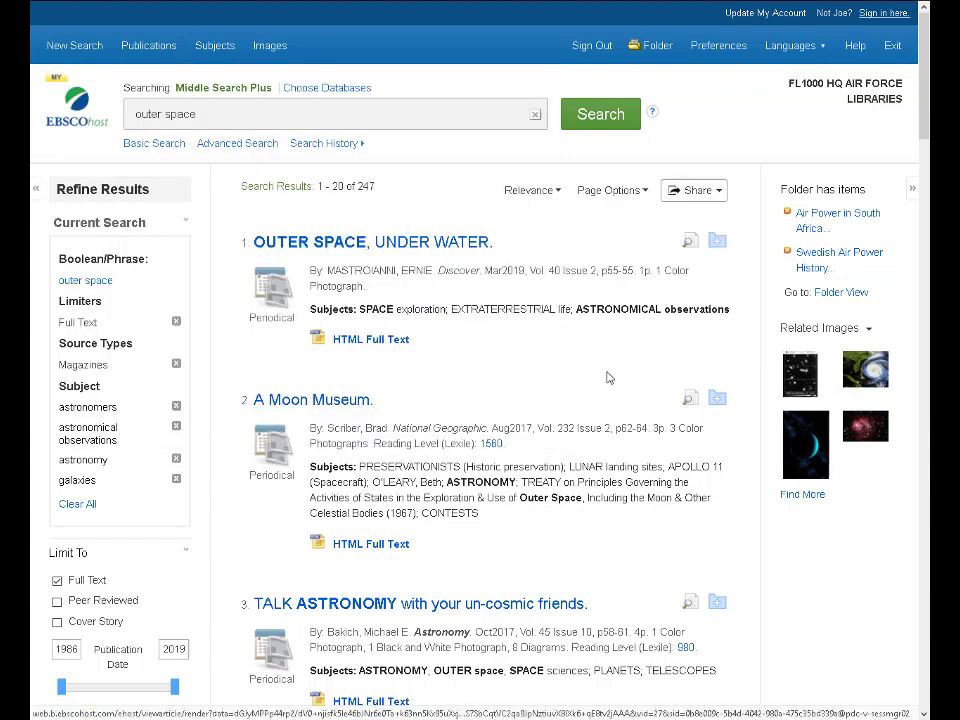
click(716, 241)
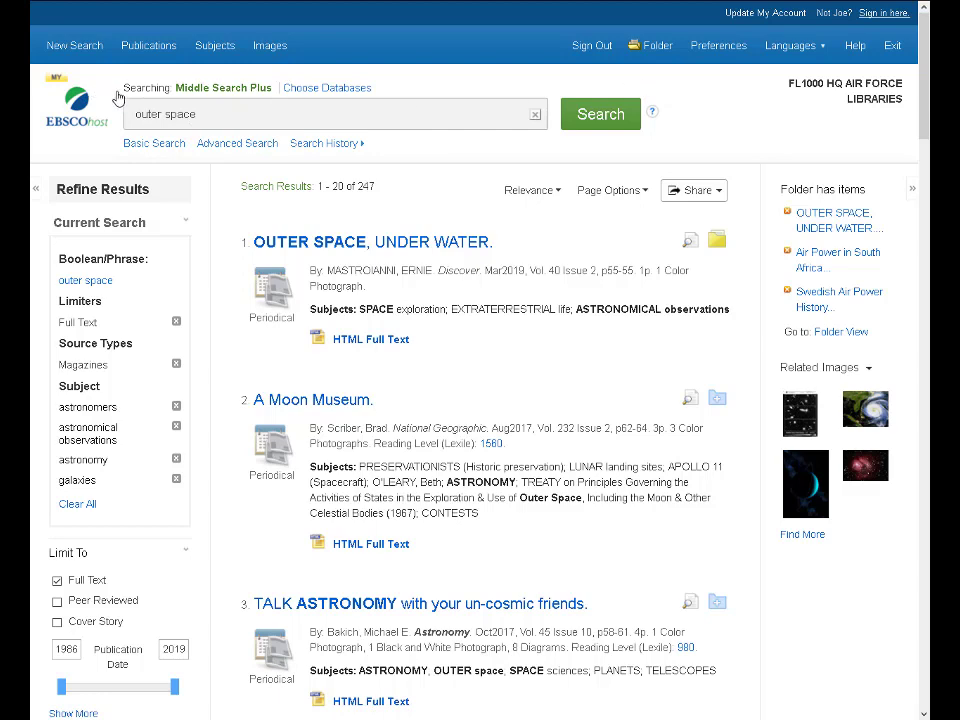
click(643, 47)
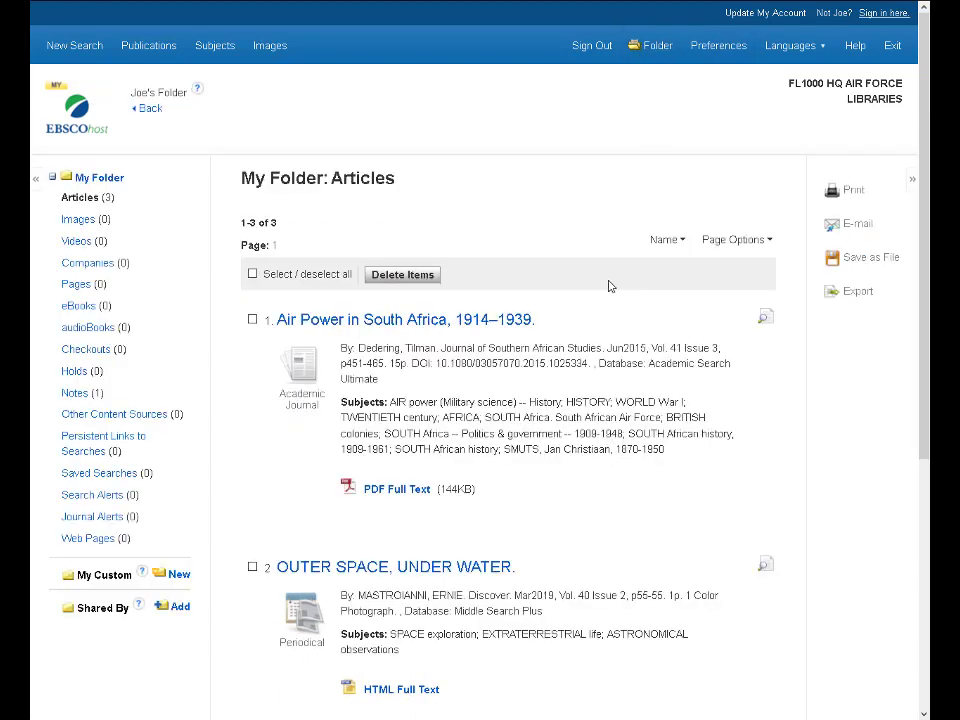
scroll(625, 430, down, 2)
scroll(625, 430, down, 3)
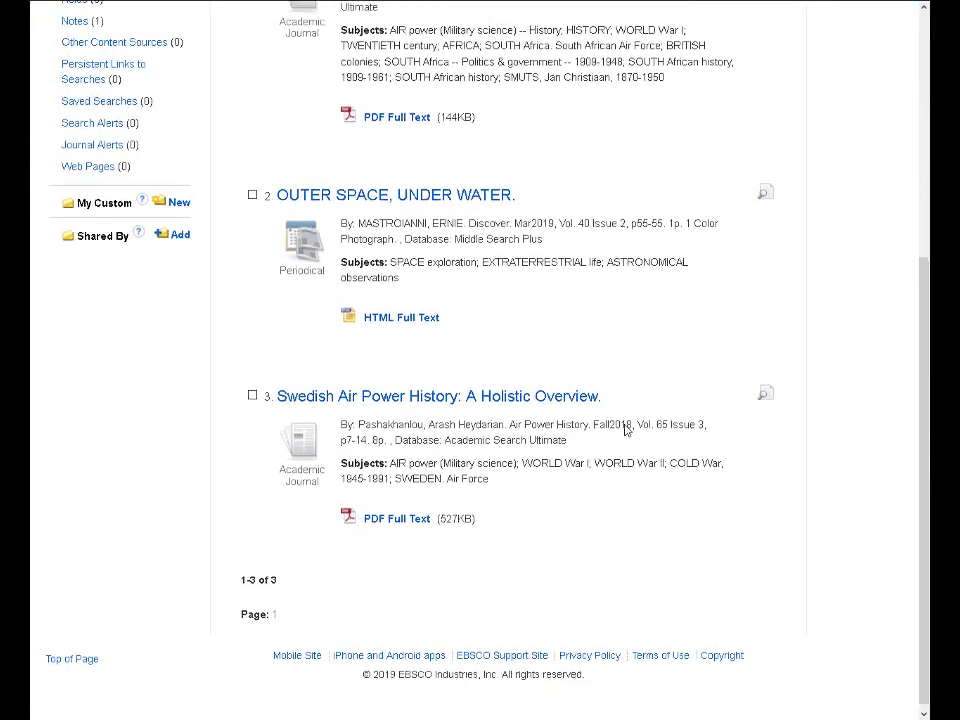
scroll(625, 430, up, 2)
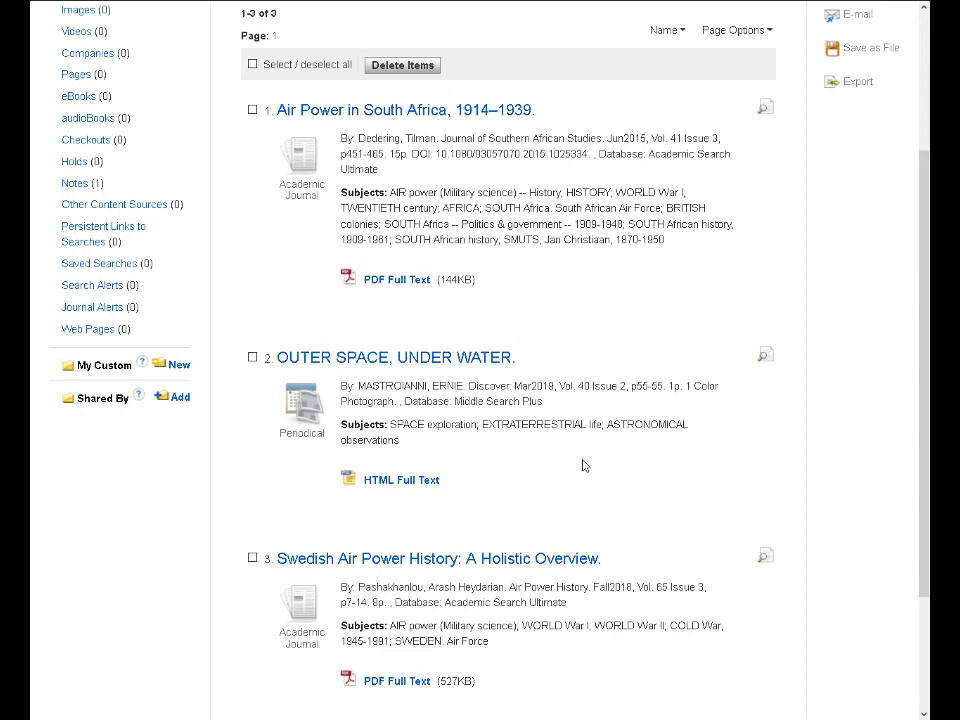
scroll(584, 465, up, 3)
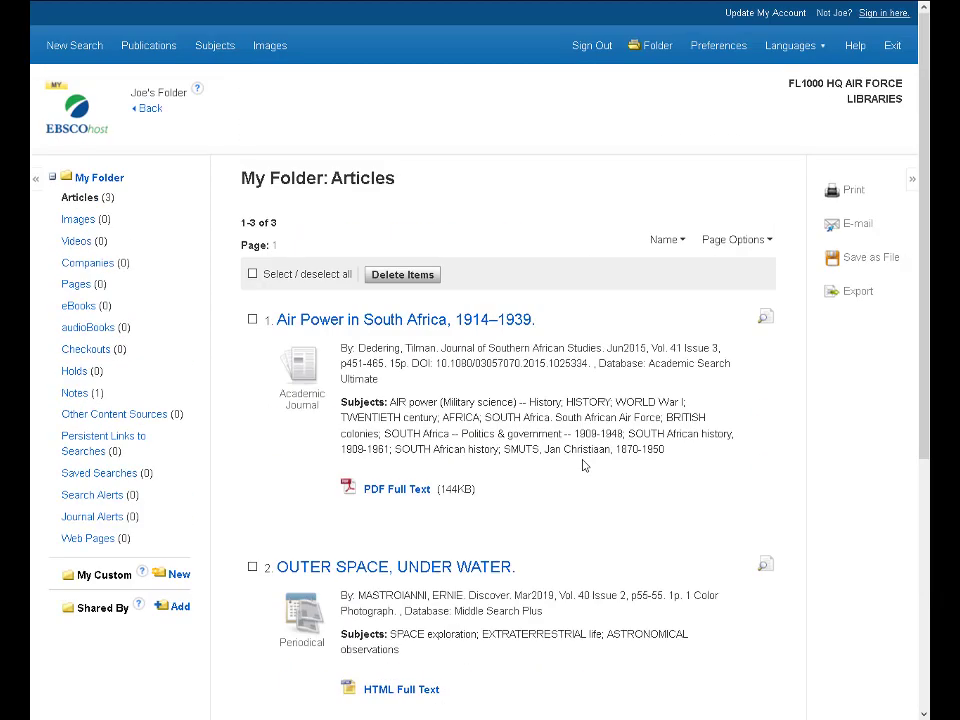
click(149, 108)
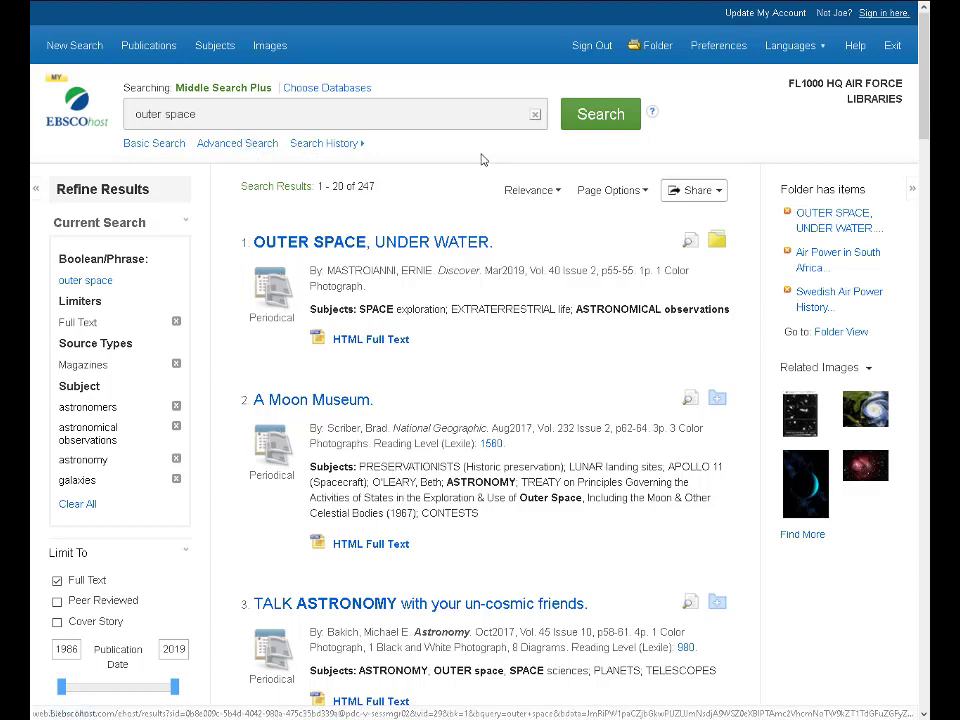
- Go to the EBSCO Connect home page and put the cursor in its help search box
mouse_move(398, 6)
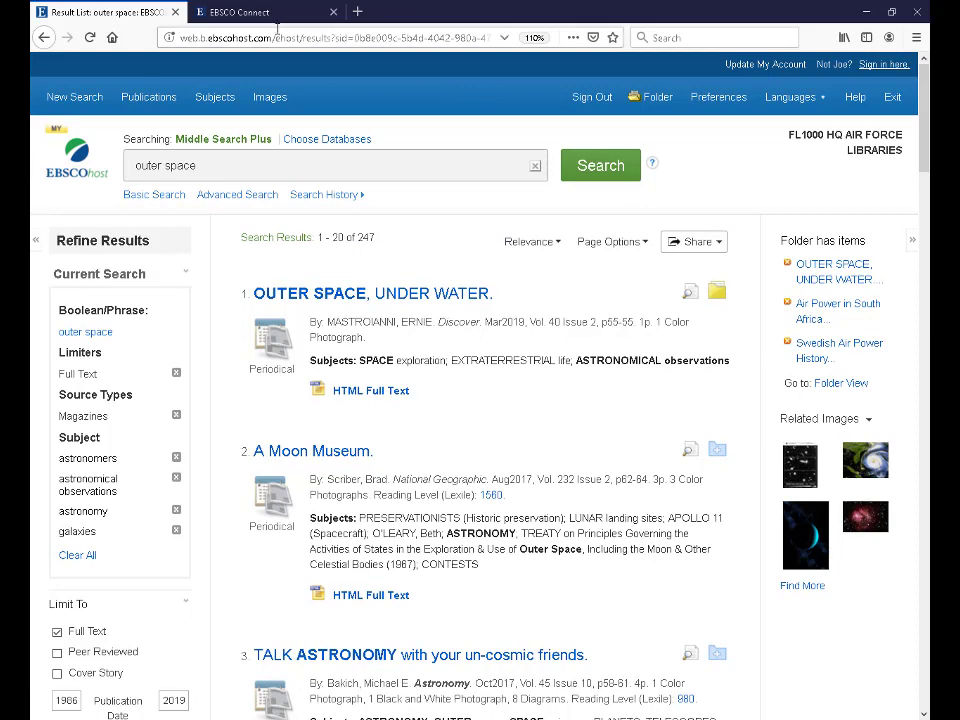
click(287, 14)
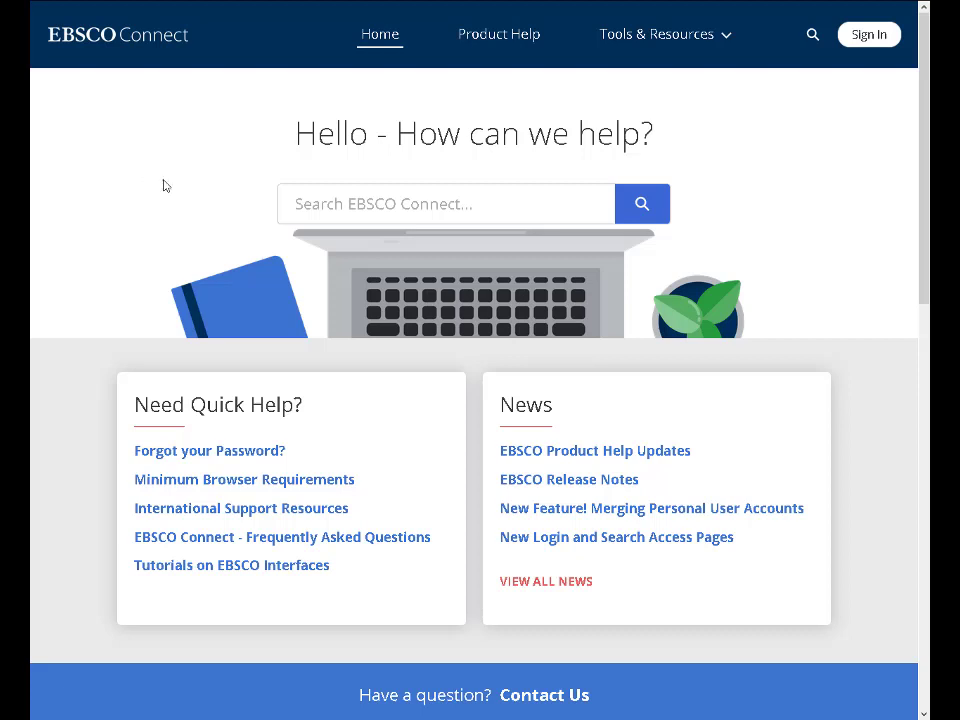
click(436, 205)
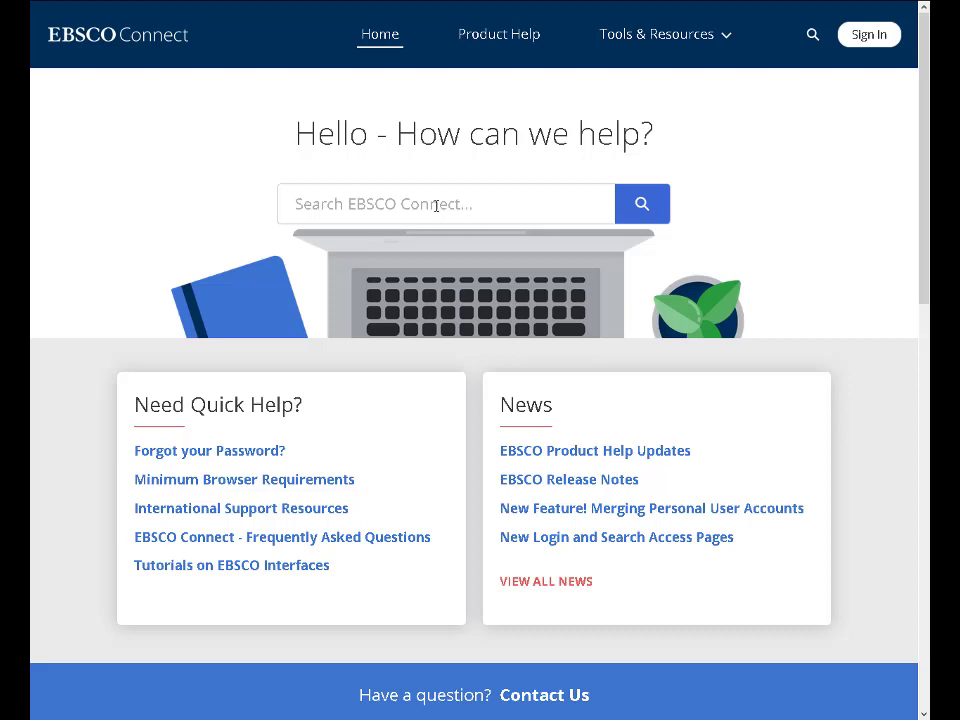